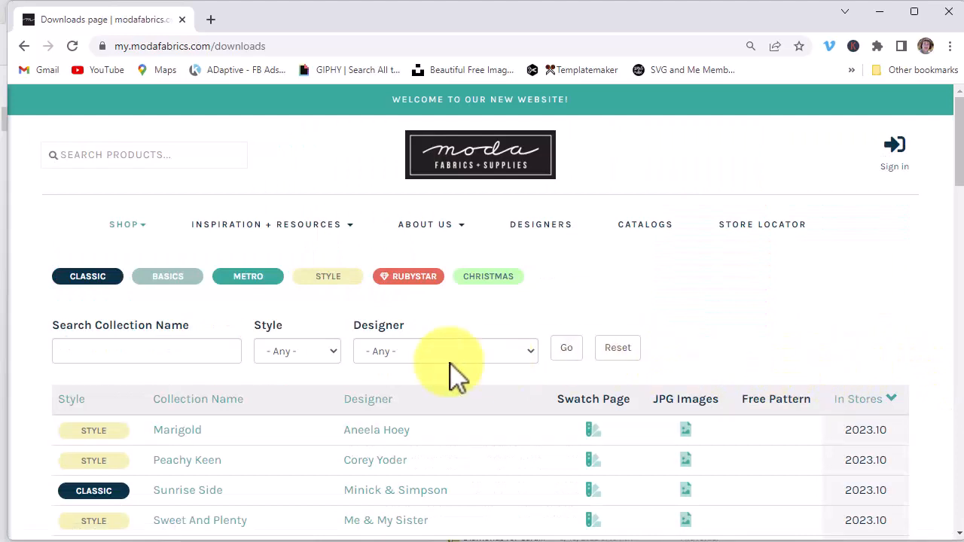
# - Search the Moda fabric downloads for the collection name "Delivered with love"
pyautogui.click(91, 356)
pyautogui.moveTo(260, 234)
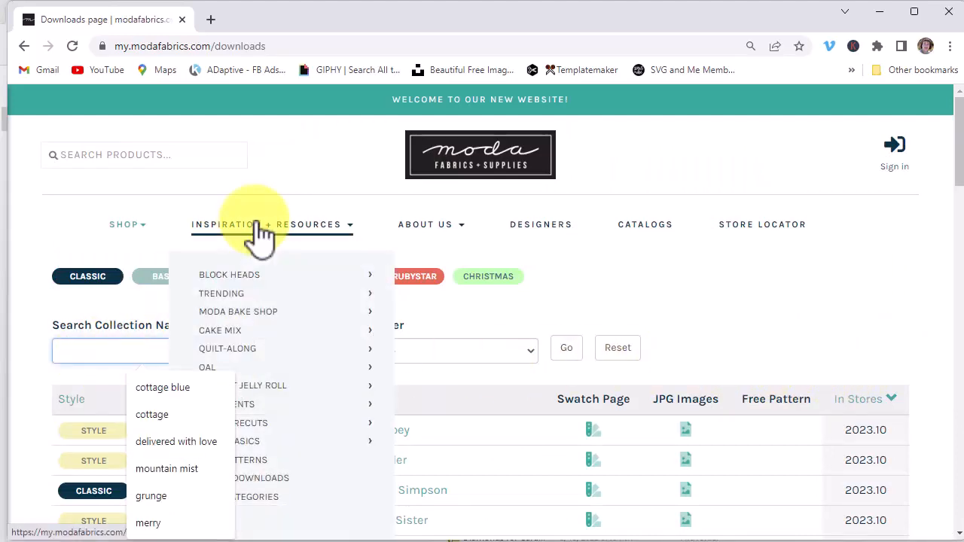
pyautogui.write('Delivere')
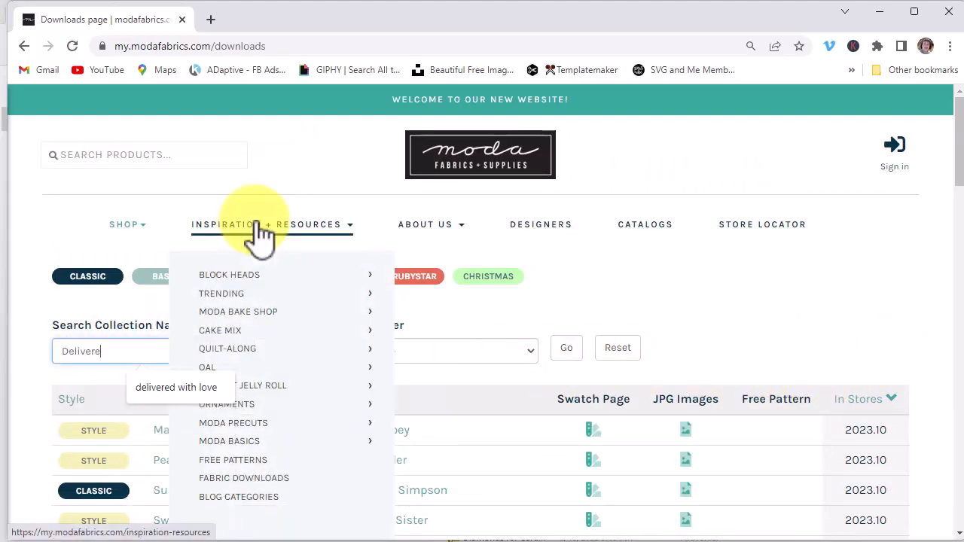
pyautogui.write('d with love')
pyautogui.press('Return')
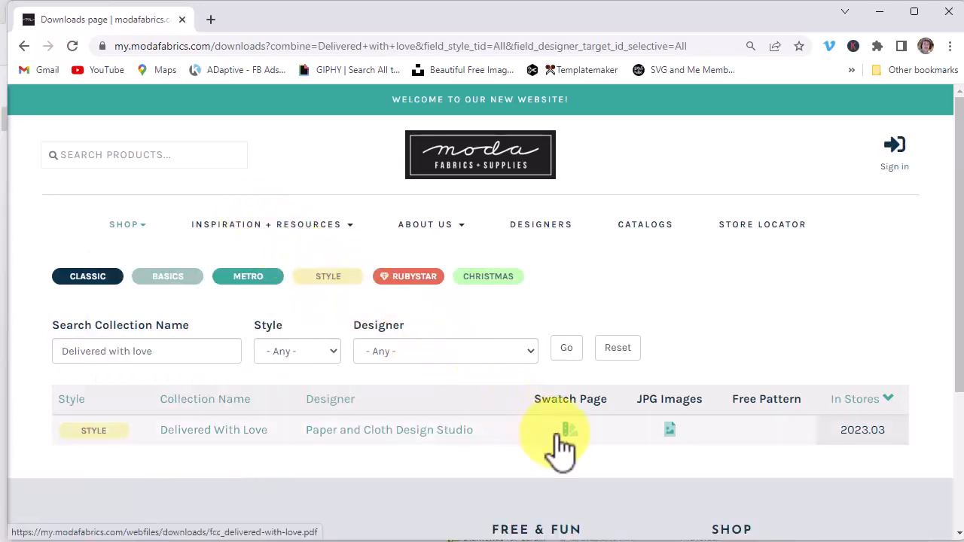
# - Download the Delivered With Love JPG images as a zip file into the My EQ8 Images folder
pyautogui.click(672, 442)
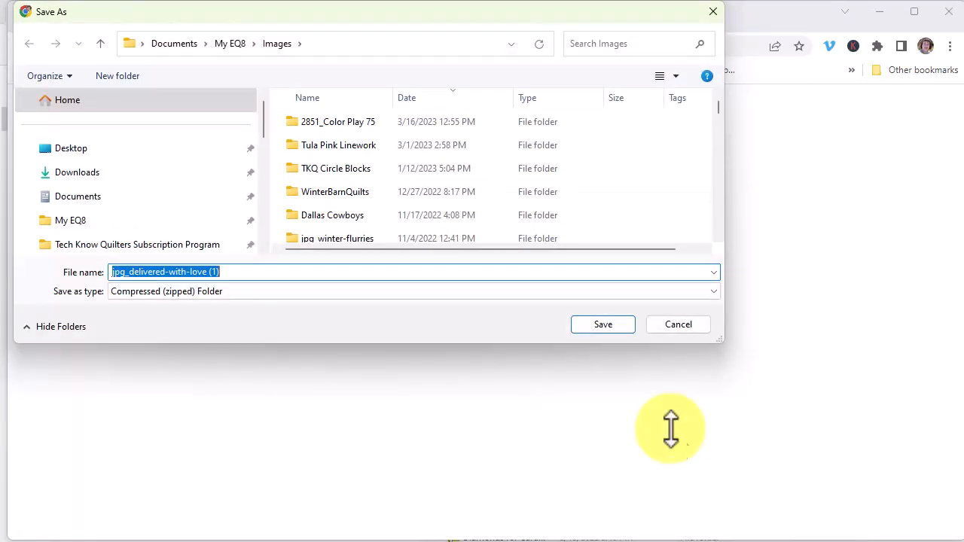
pyautogui.press('Tab')
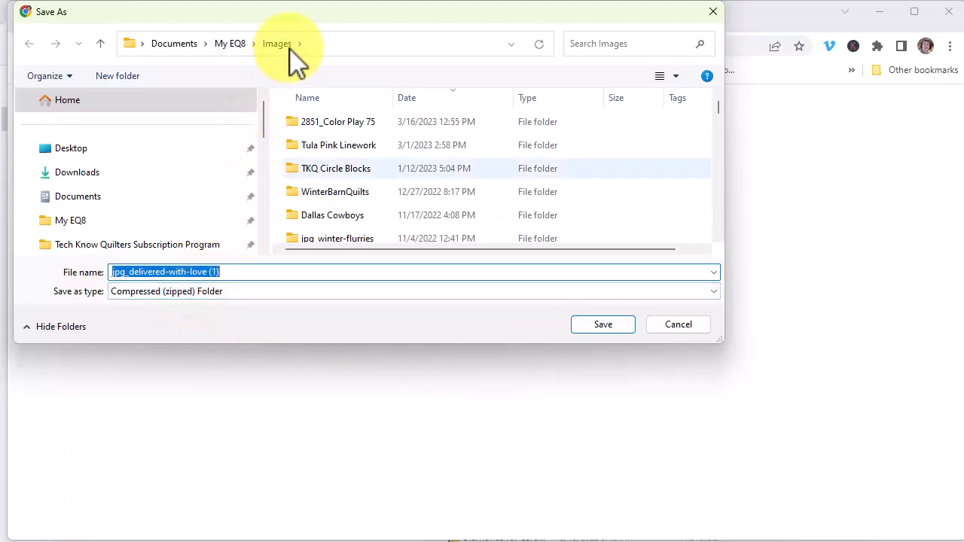
pyautogui.click(605, 330)
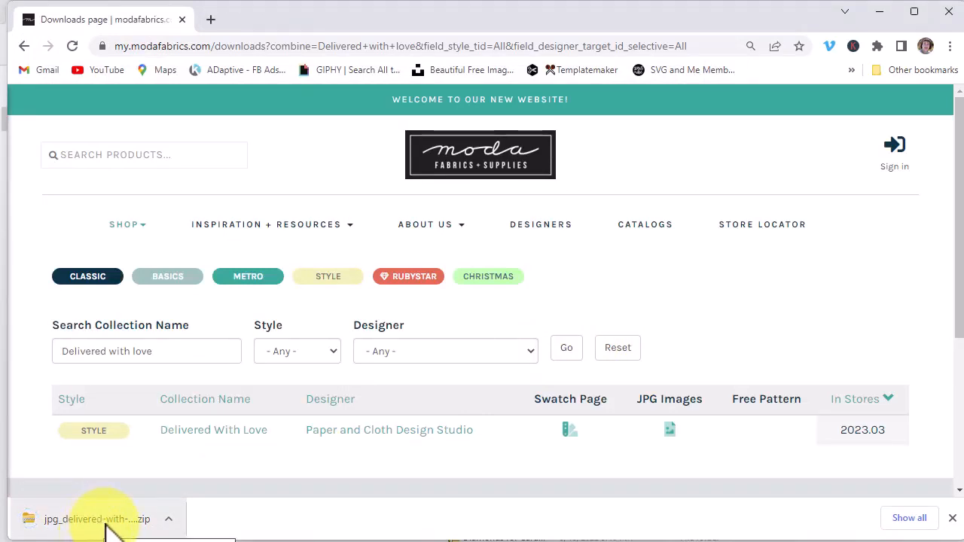
# - Open the downloaded jpg_delivered-with-love (1) zip and extract all its files to D:\Documents\My EQ8\Images\jpg_delivered-with-love (1)
pyautogui.click(106, 526)
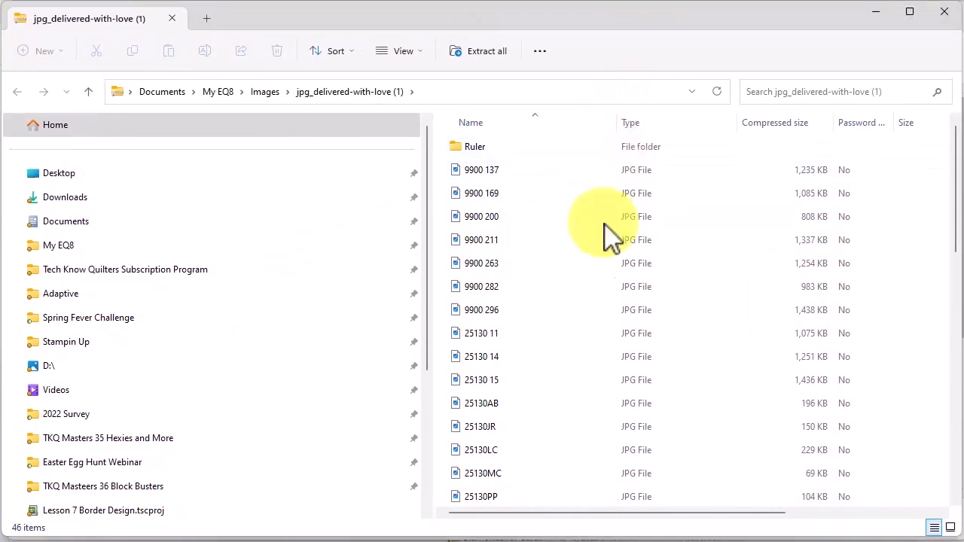
pyautogui.click(574, 383)
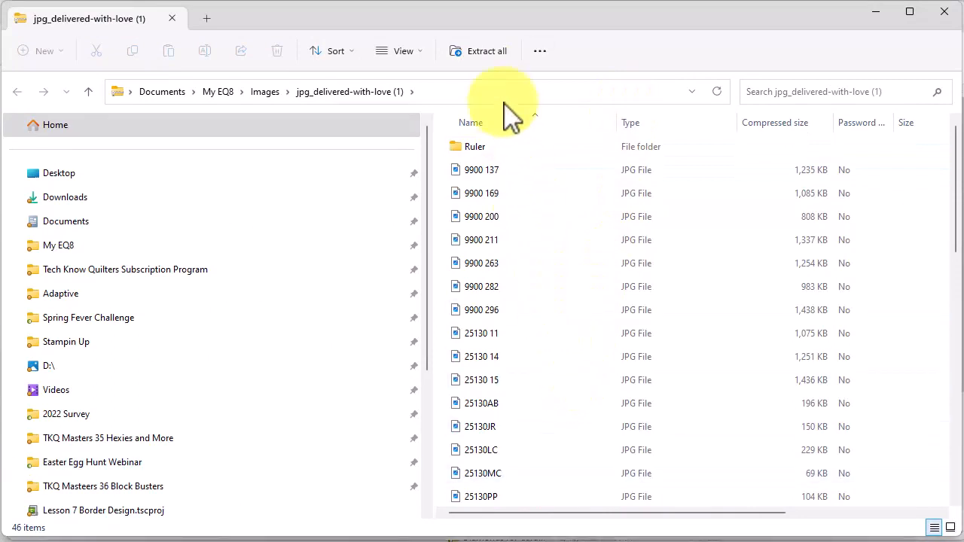
pyautogui.click(492, 55)
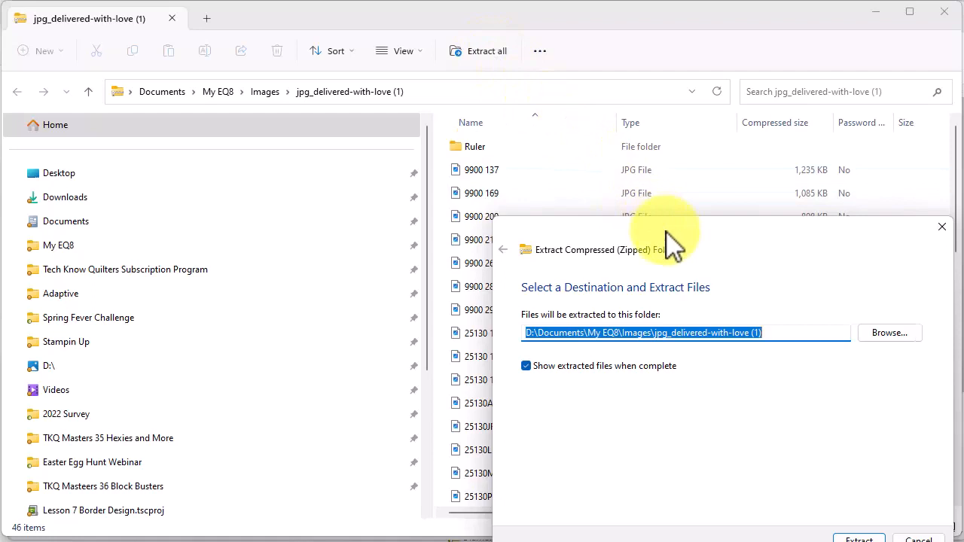
pyautogui.moveTo(677, 243); pyautogui.dragTo(583, 144)
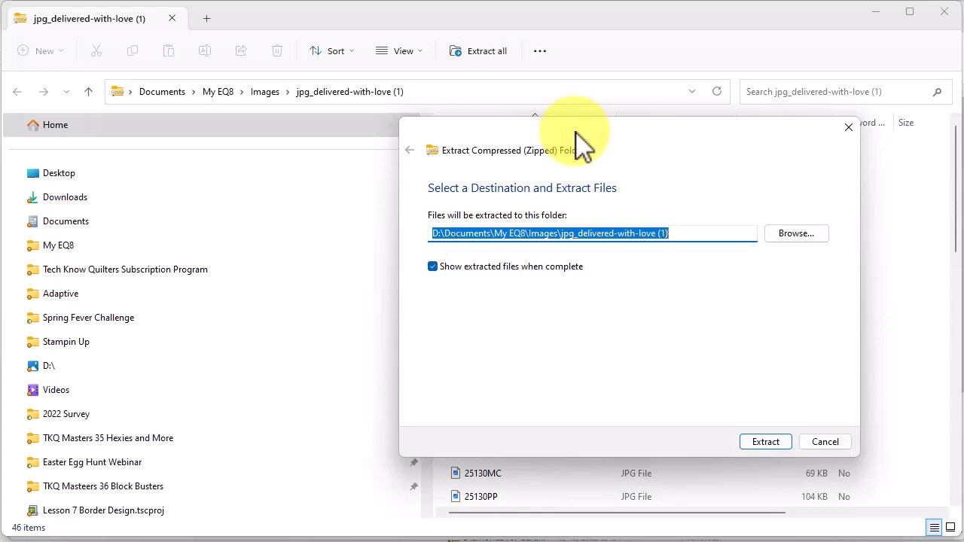
pyautogui.click(766, 442)
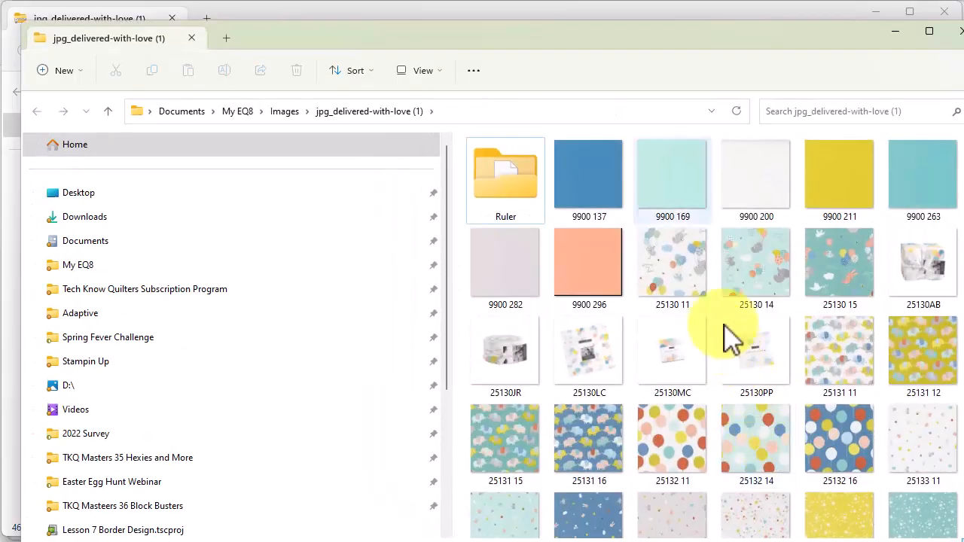
pyautogui.moveTo(661, 40); pyautogui.dragTo(644, 21)
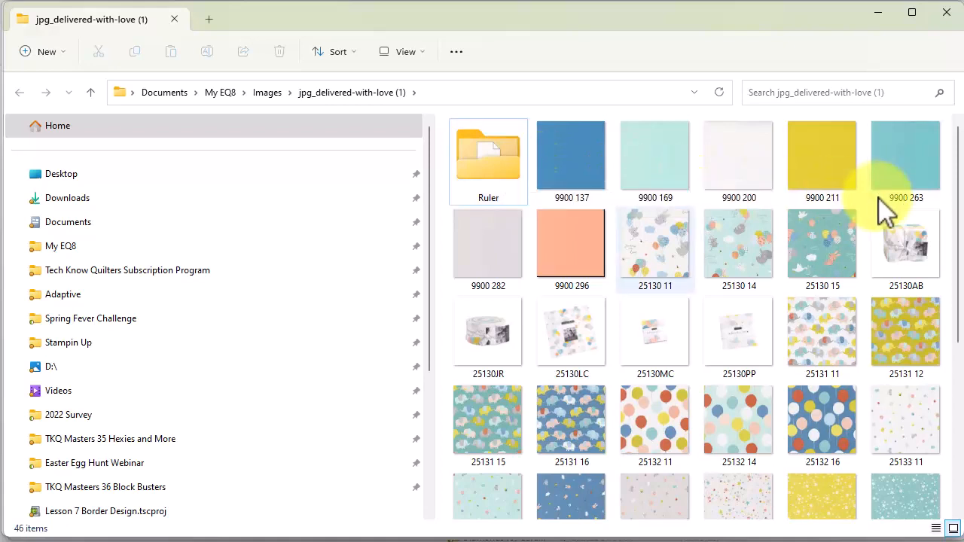
# - Delete the five precut product images, 25130AB through 25130PP, from the extracted folder and look over the remaining fabric images
pyautogui.click(904, 273)
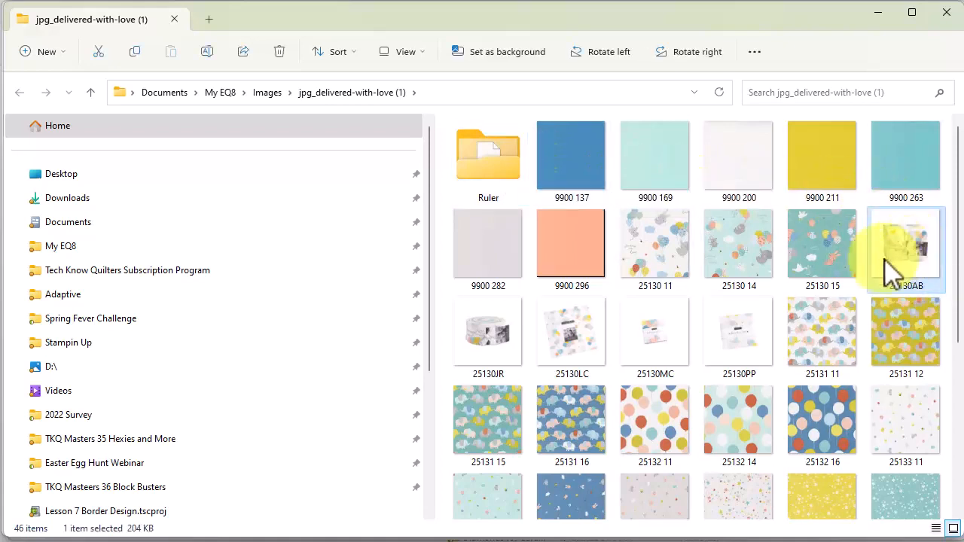
pyautogui.keyDown('shift'); pyautogui.click(744, 350); pyautogui.keyUp('shift')
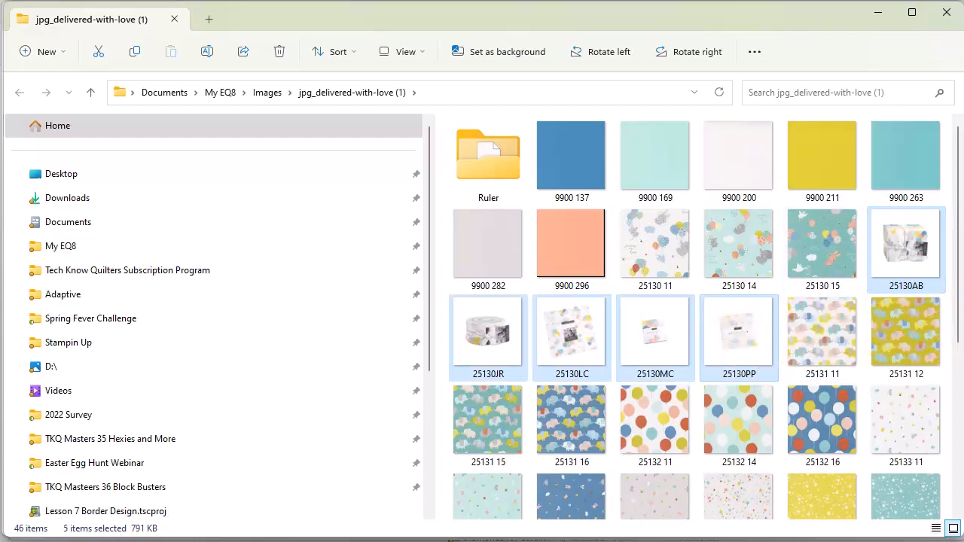
pyautogui.press('Delete')
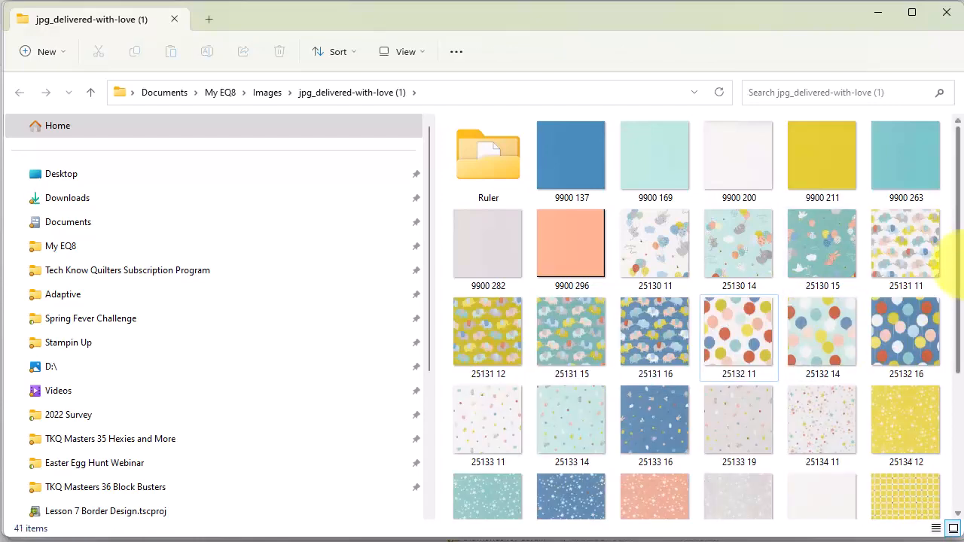
pyautogui.moveTo(956, 254); pyautogui.dragTo(951, 437)
pyautogui.click(840, 474)
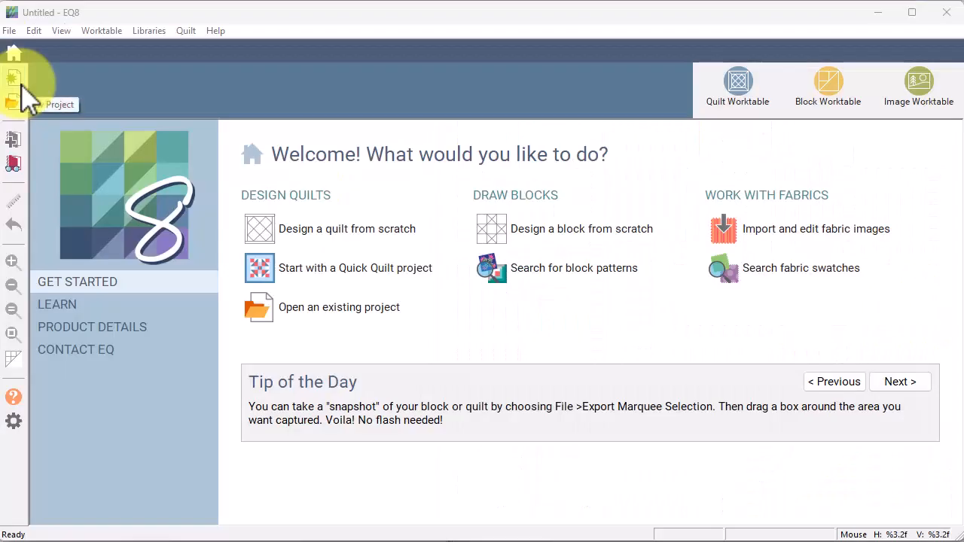
# - Switch to EQ8 and create a new project named "Ducky Quilt"
pyautogui.click(23, 92)
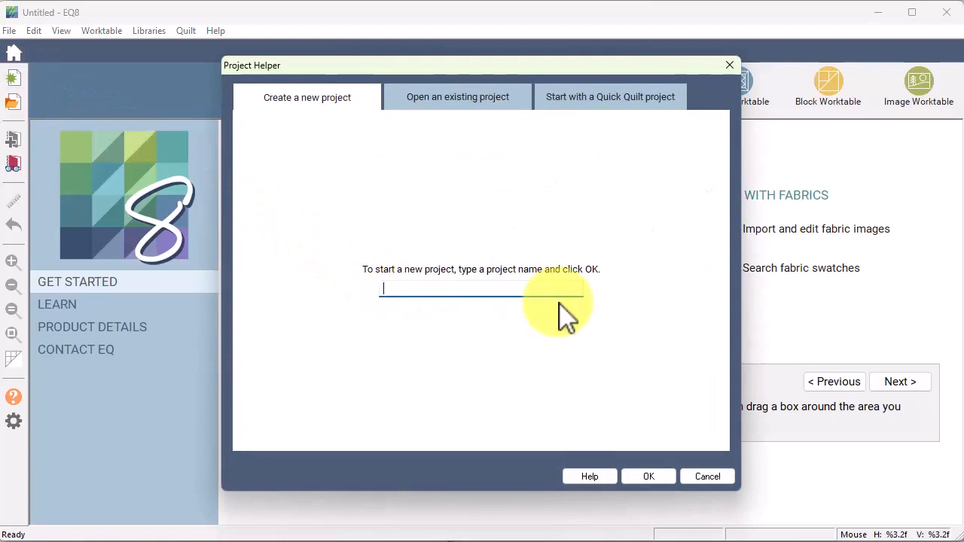
pyautogui.write('d')
pyautogui.press('BackSpace')
pyautogui.write('Ducky Quilt')
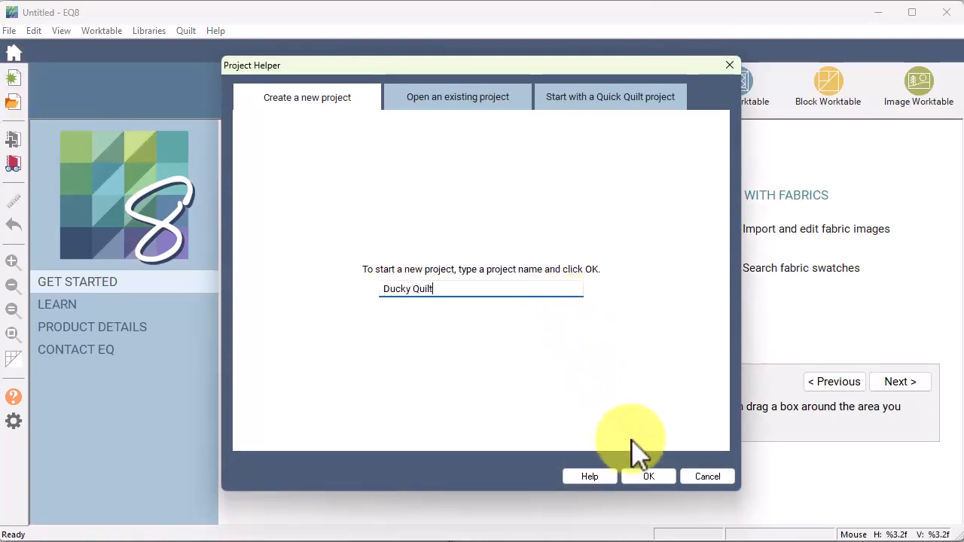
pyautogui.click(648, 476)
# - Clear all the default fabrics from the Project Sketchbook and close it
pyautogui.click(19, 169)
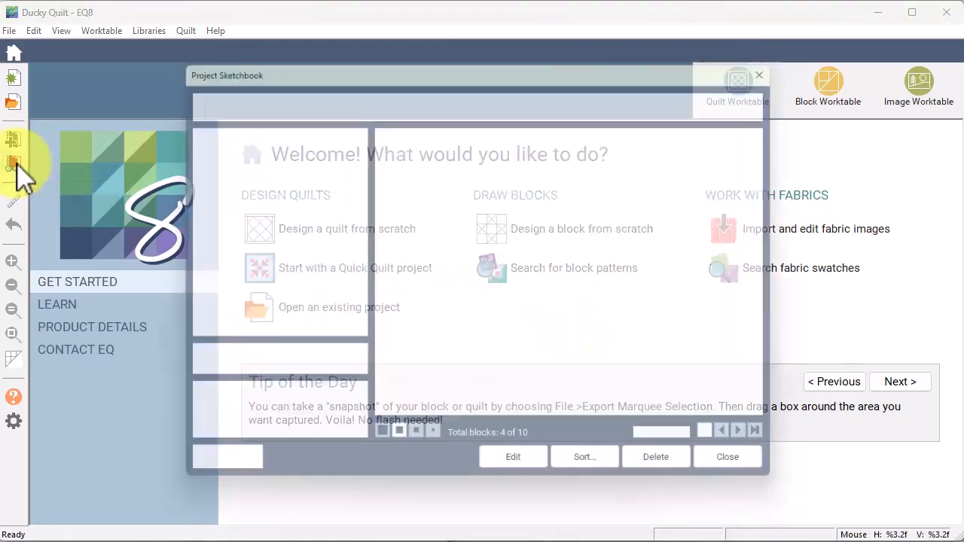
pyautogui.click(223, 200)
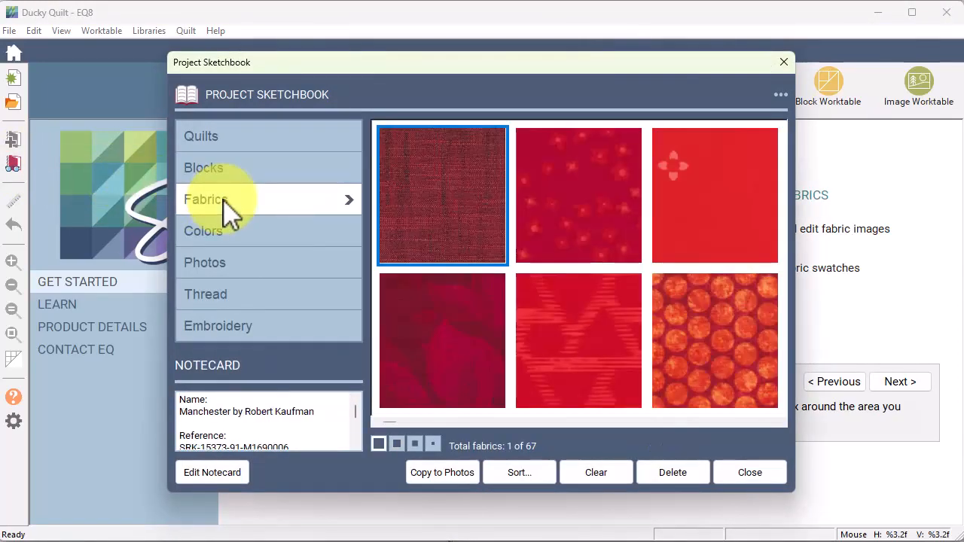
pyautogui.click(599, 473)
pyautogui.click(494, 317)
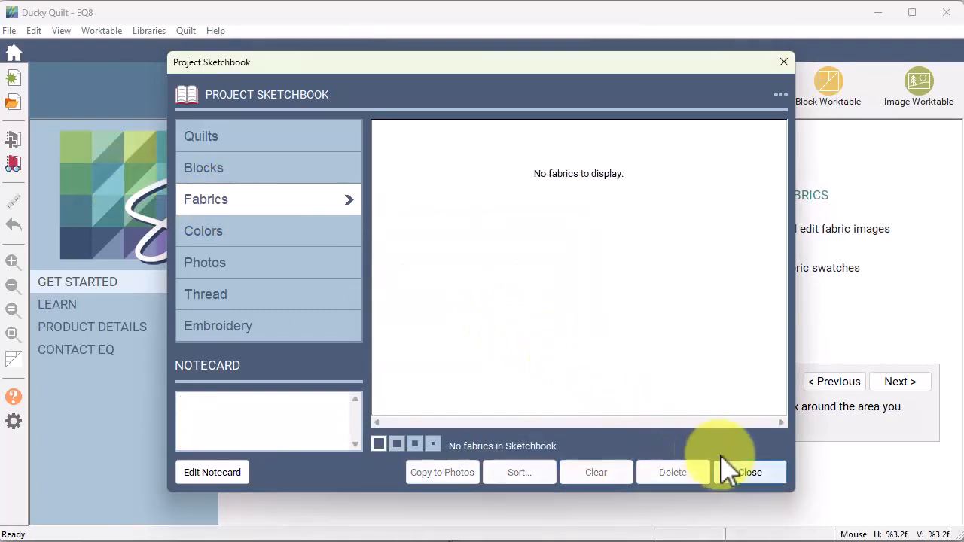
pyautogui.click(754, 475)
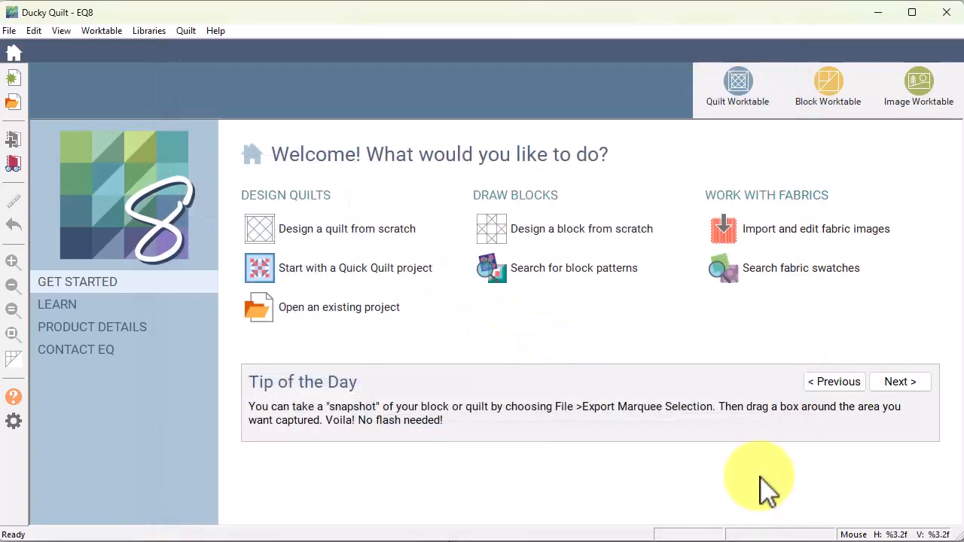
# - Start an import from image files in the Fabric Library and browse to My EQ8 > Images > jpg_delivered-with-love (1)
pyautogui.click(150, 31)
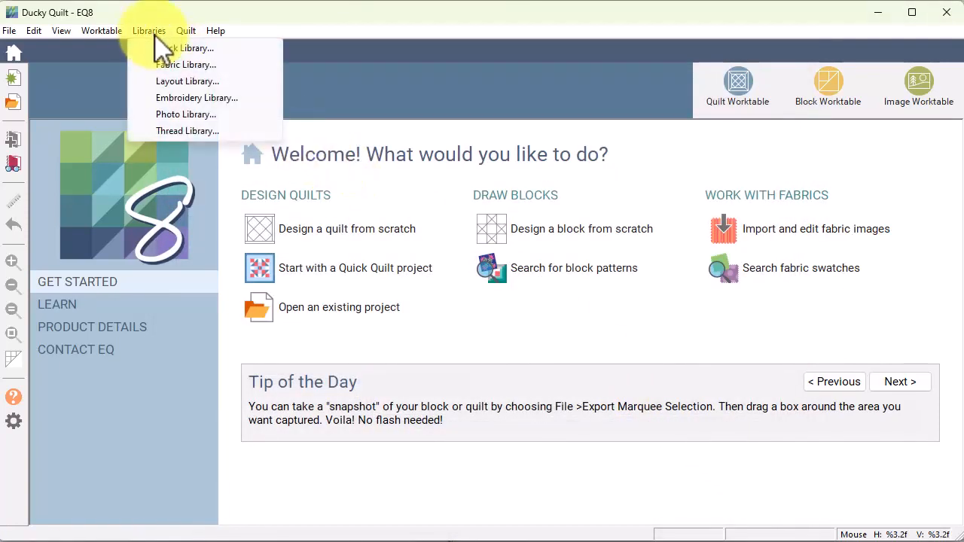
pyautogui.click(195, 66)
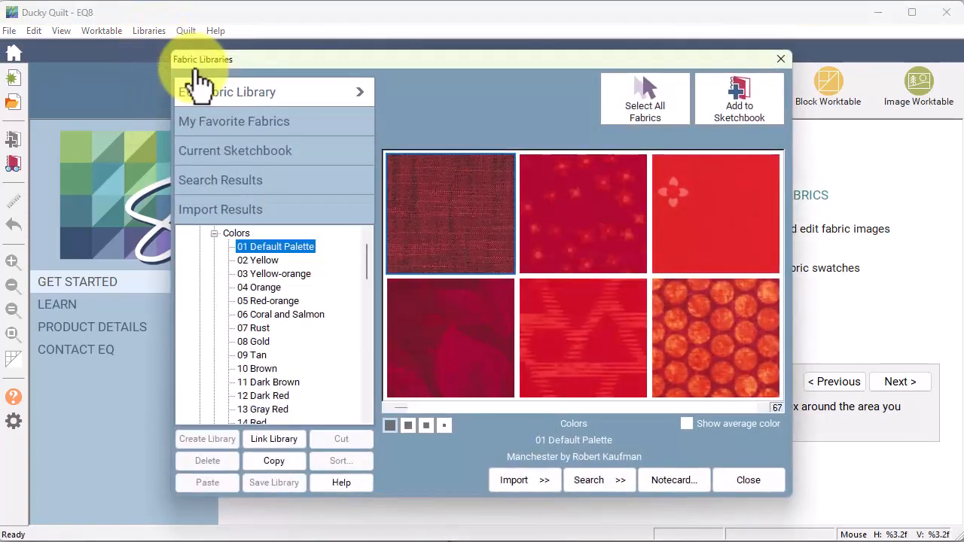
pyautogui.click(547, 483)
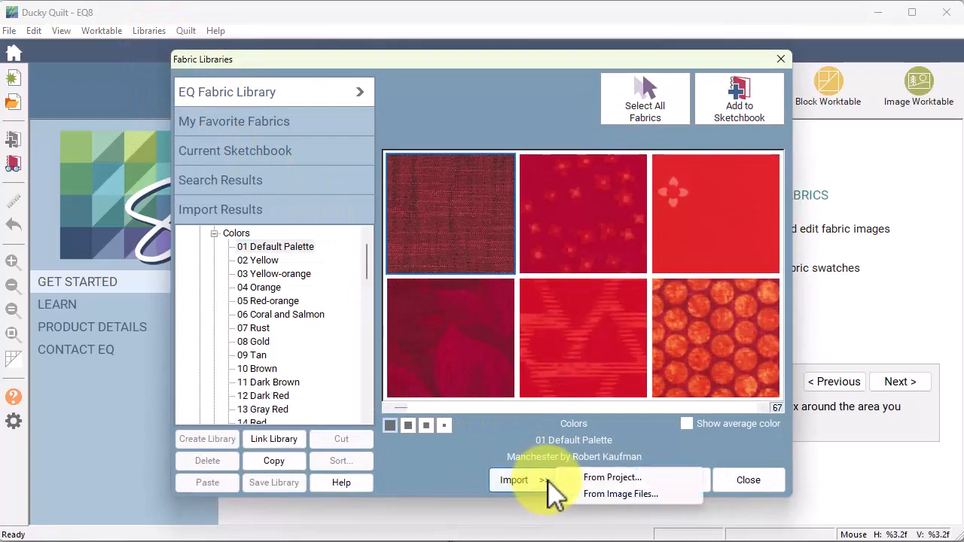
pyautogui.click(652, 496)
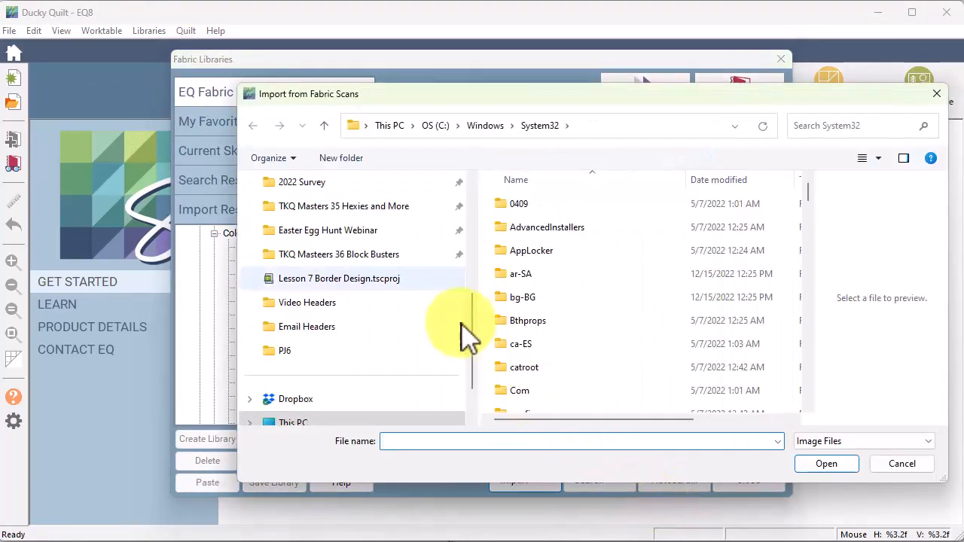
pyautogui.moveTo(476, 337); pyautogui.dragTo(465, 237)
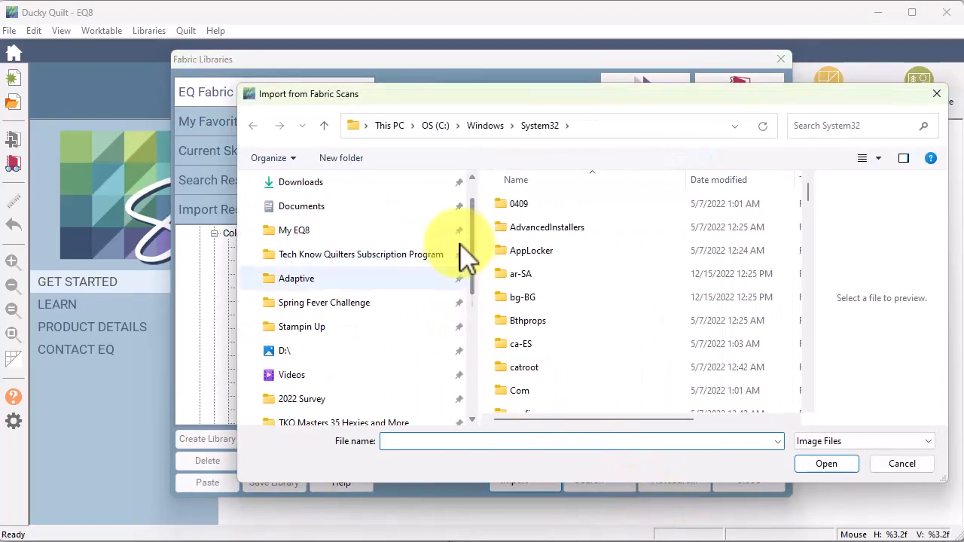
pyautogui.click(297, 231)
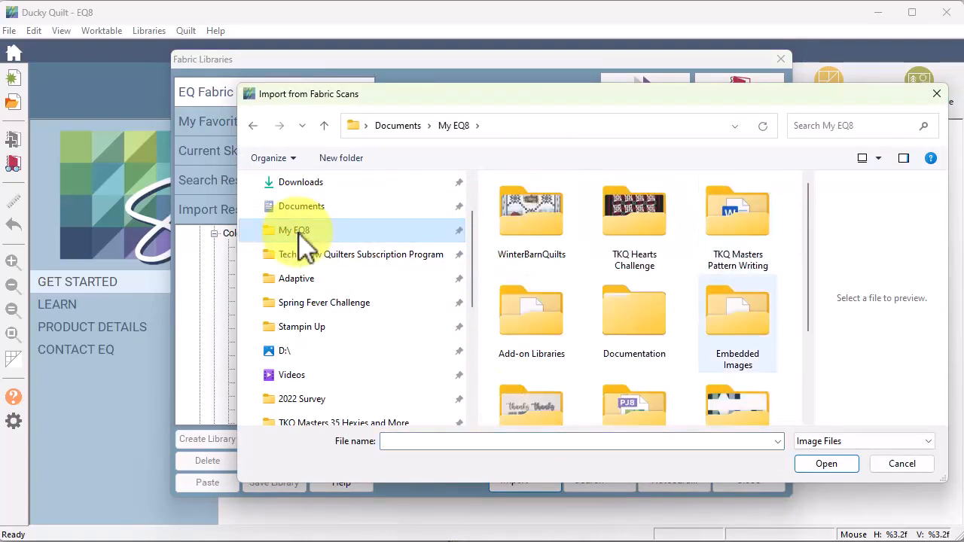
pyautogui.scroll(-2, 737, 324)
pyautogui.doubleClick(555, 307)
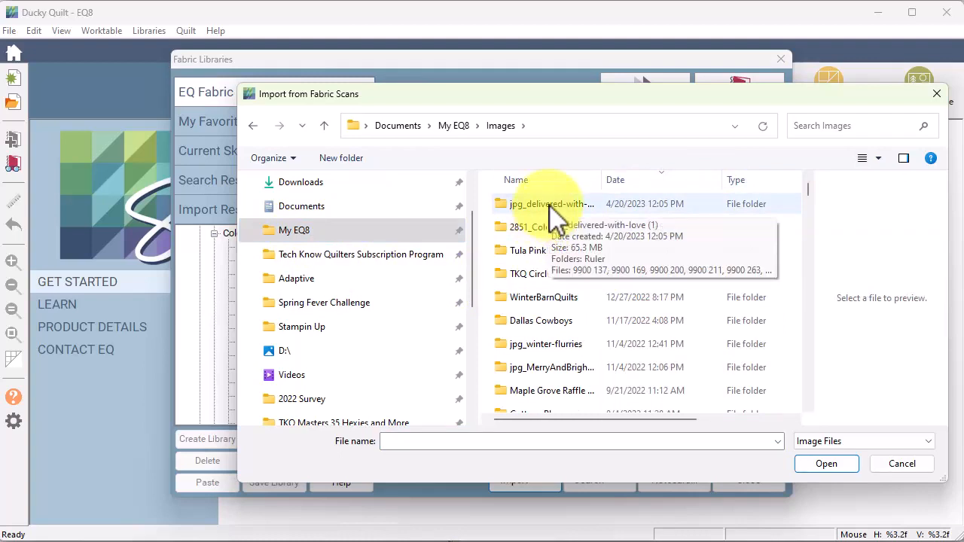
pyautogui.doubleClick(550, 204)
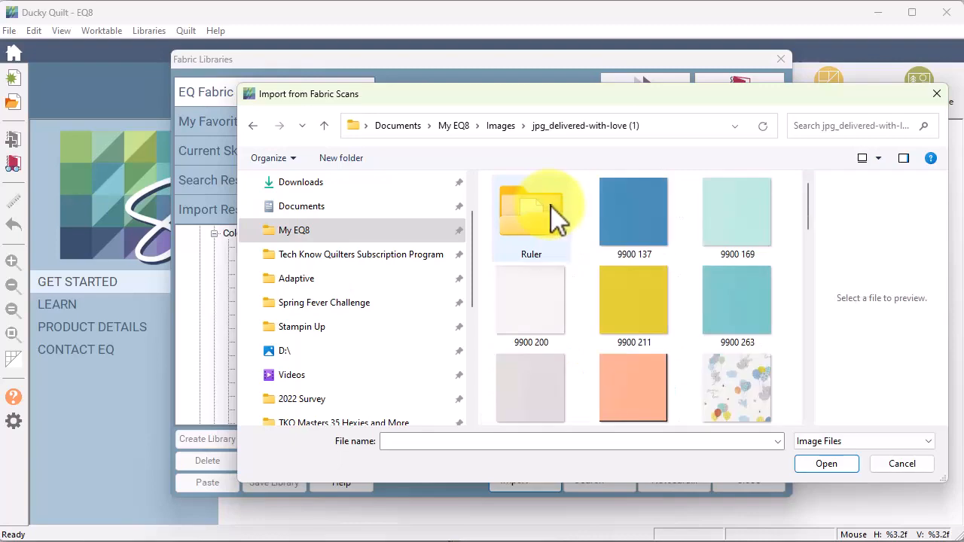
# - Select all the fabric images from 9900 137 through 60000 53, leaving out the Ruler folder, and import them
pyautogui.click(623, 225)
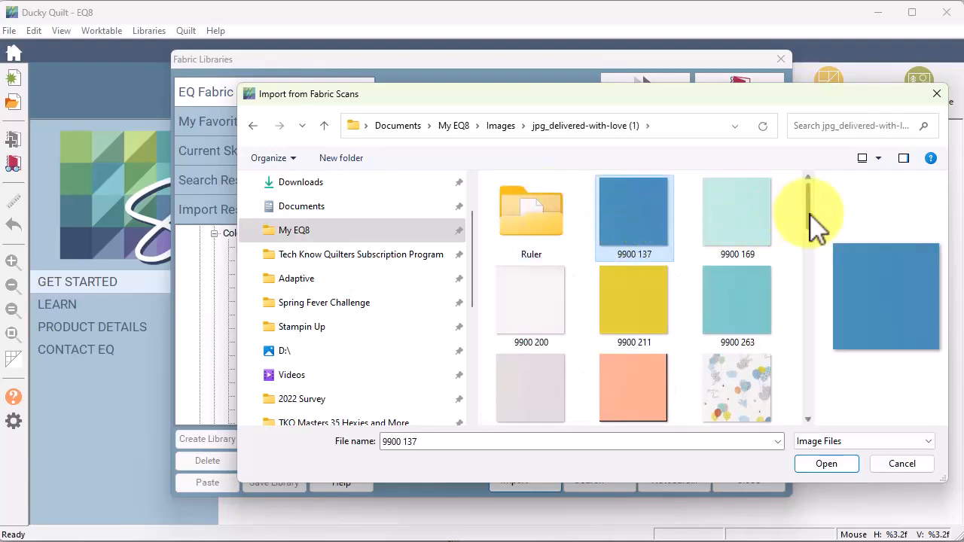
pyautogui.moveTo(812, 217); pyautogui.dragTo(811, 412)
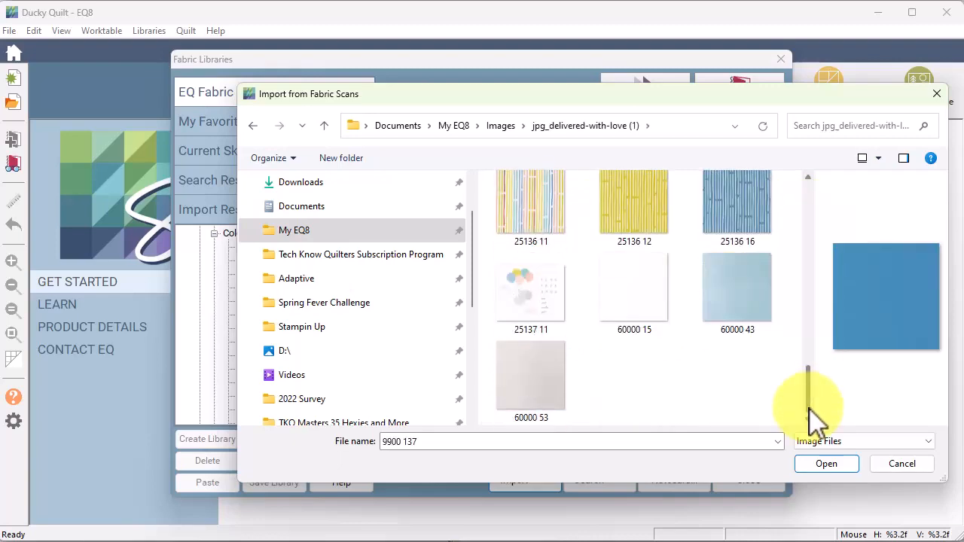
pyautogui.keyDown('shift'); pyautogui.click(531, 380); pyautogui.keyUp('shift')
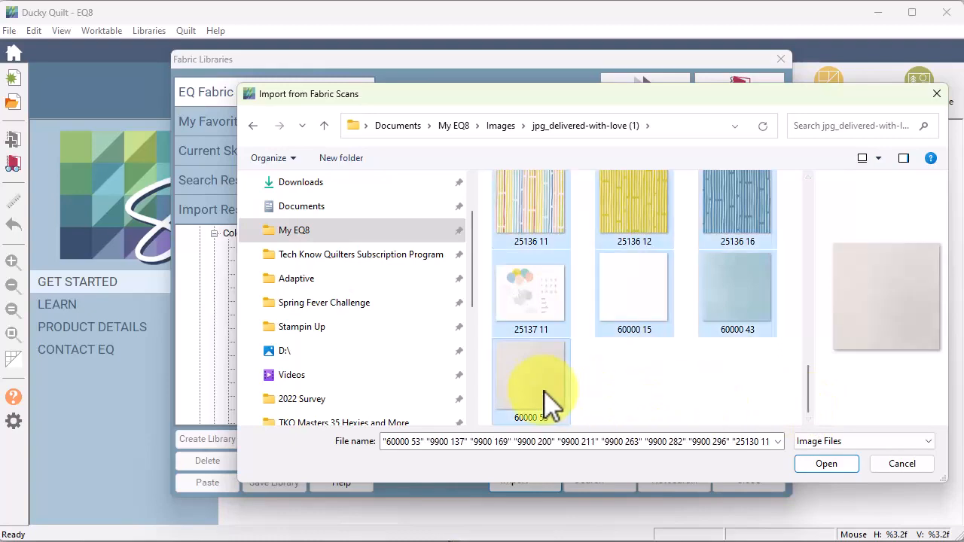
pyautogui.moveTo(809, 384)
pyautogui.mouseDown()
pyautogui.moveTo(805, 200)
pyautogui.moveTo(803, 399)
pyautogui.mouseUp()
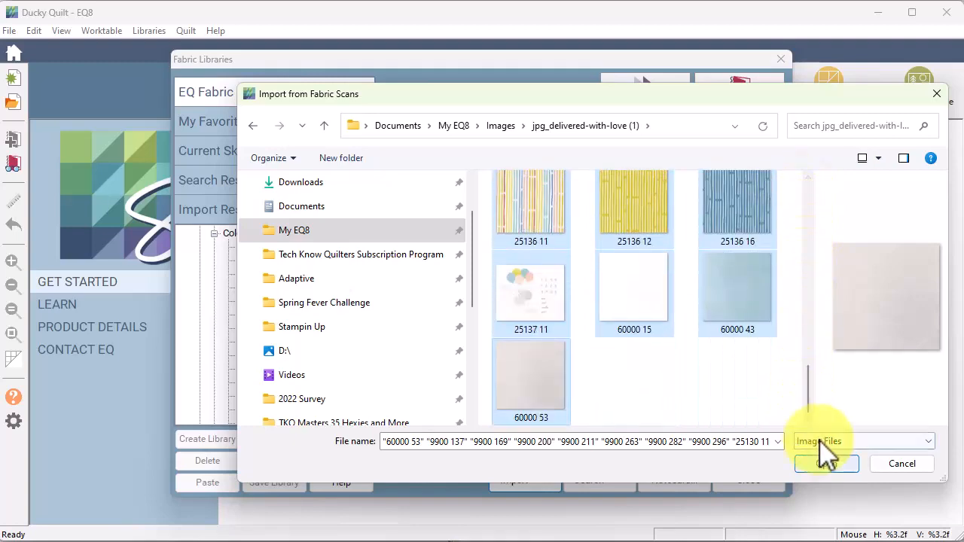
pyautogui.click(829, 464)
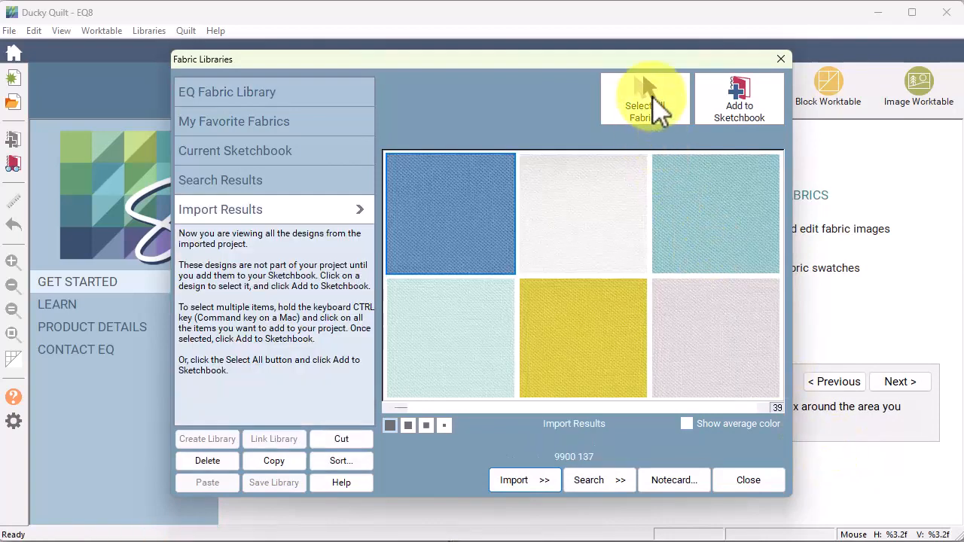
# - Add all the imported fabrics to the Project Sketchbook and close the Fabric Libraries
pyautogui.click(653, 110)
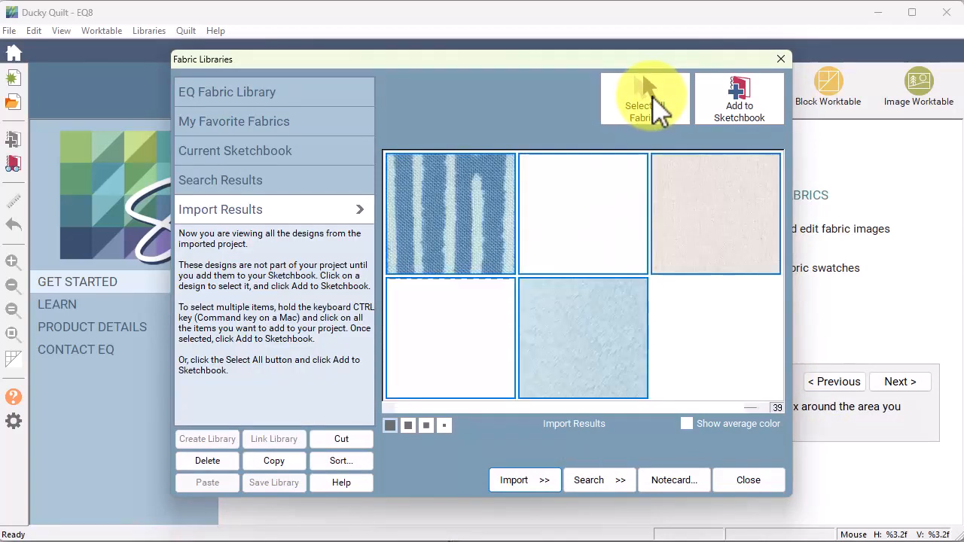
pyautogui.click(740, 99)
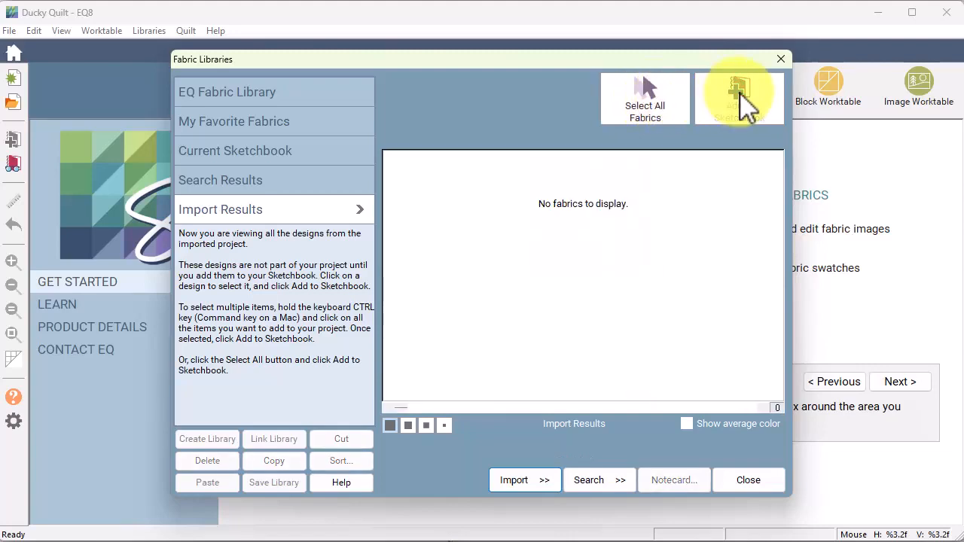
pyautogui.click(746, 481)
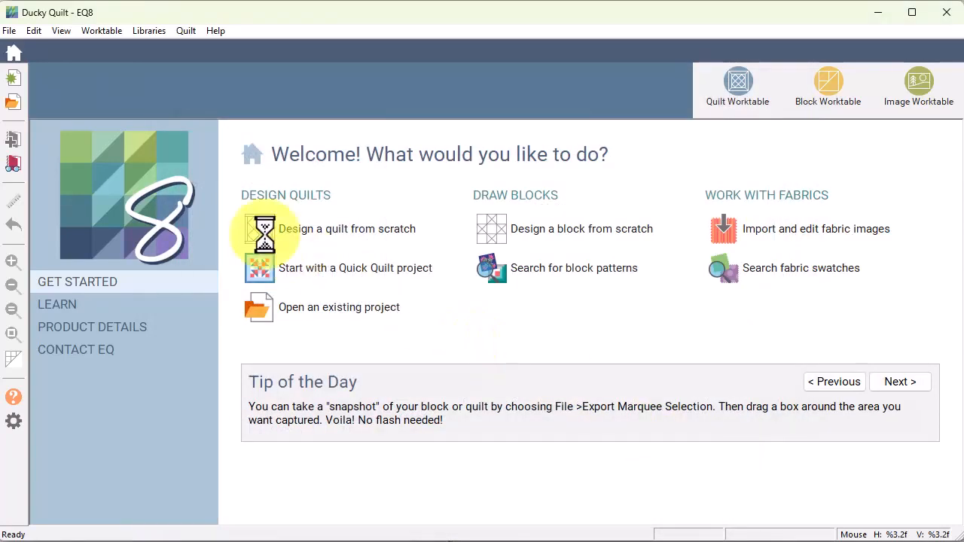
# - Review the fabrics in the Project Sketchbook at the smallest thumbnail size through to the last one, and close it
pyautogui.click(16, 165)
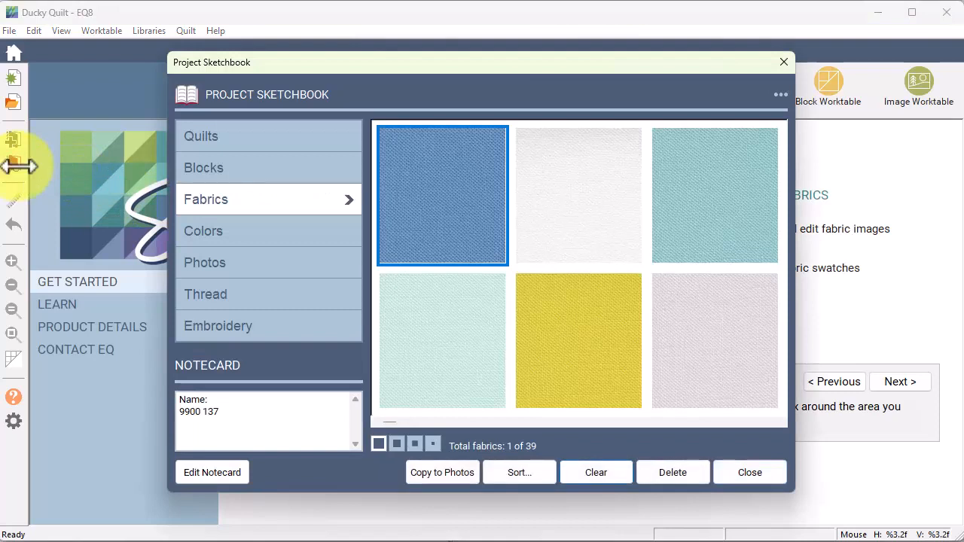
pyautogui.click(433, 443)
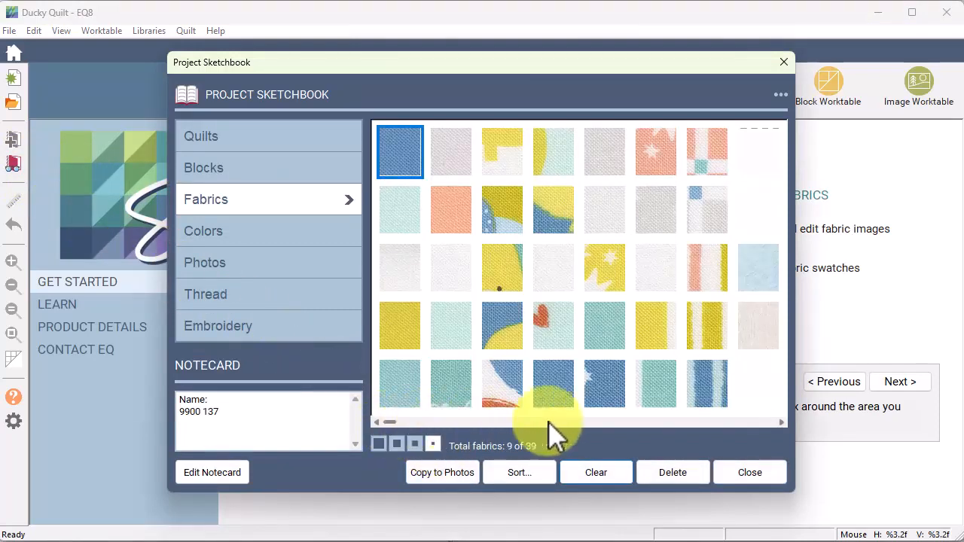
pyautogui.click(605, 384)
pyautogui.moveTo(725, 418); pyautogui.dragTo(779, 424)
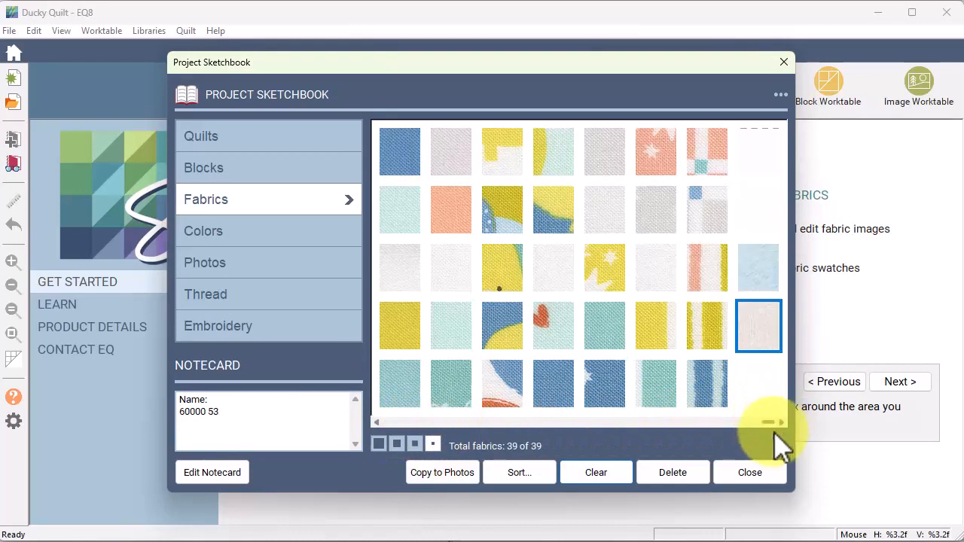
pyautogui.click(751, 473)
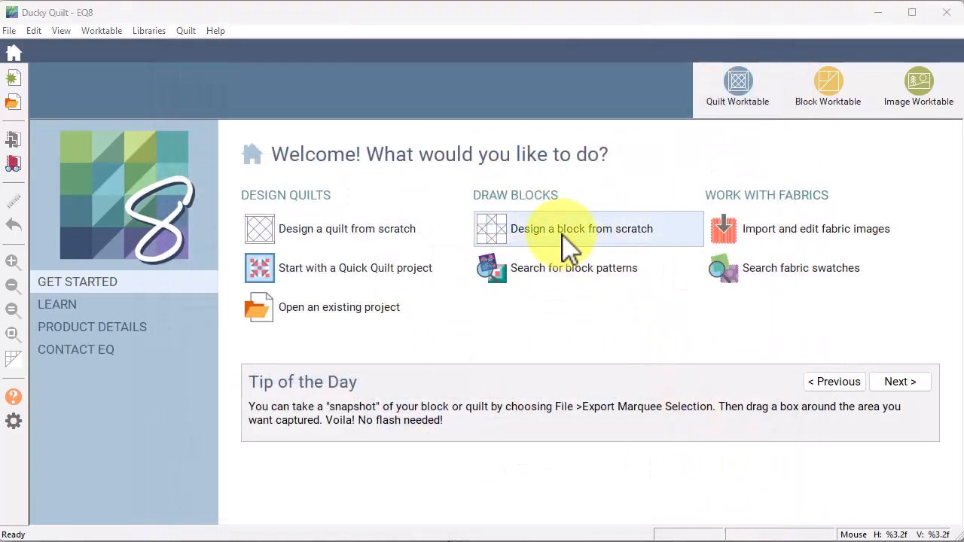
# - Start designing a block from scratch in the Easy + Applique style
pyautogui.click(566, 242)
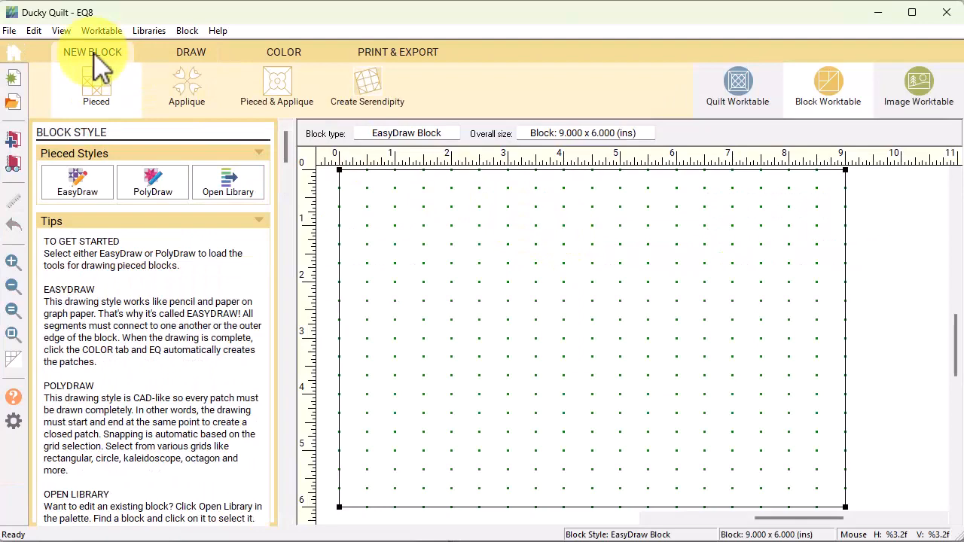
pyautogui.click(277, 86)
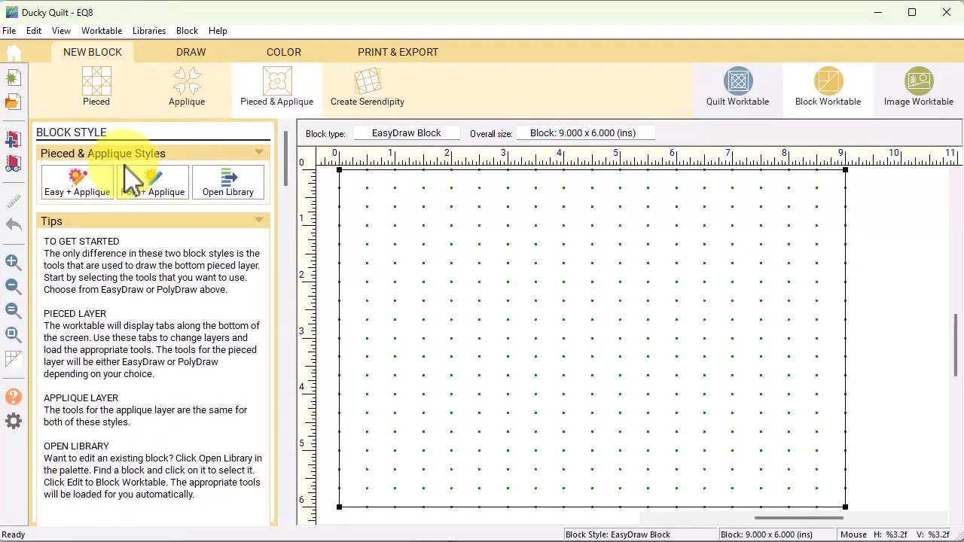
pyautogui.click(77, 184)
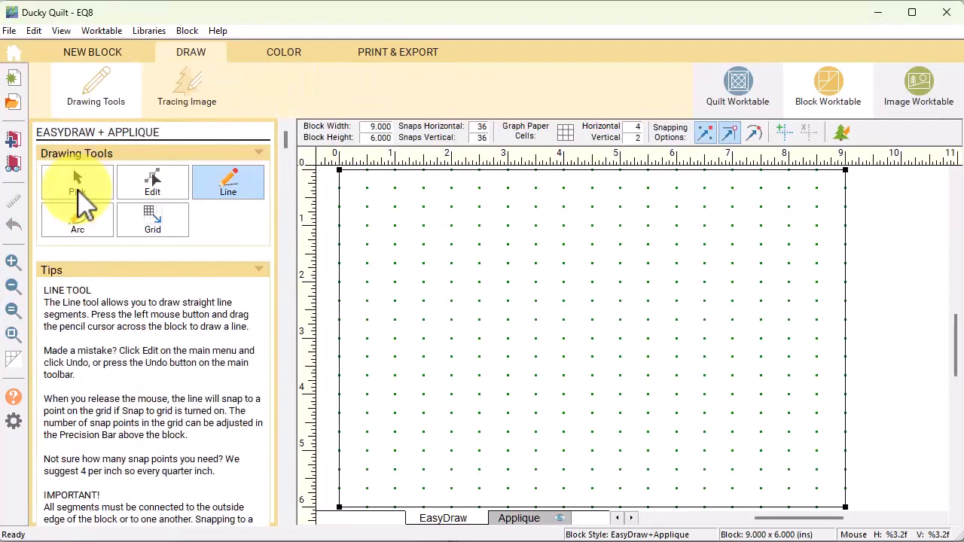
# - Set the block width and height to 4 inches each, keeping the Line tool active
pyautogui.click(380, 127)
pyautogui.write('4')
pyautogui.press('Tab')
pyautogui.write('4')
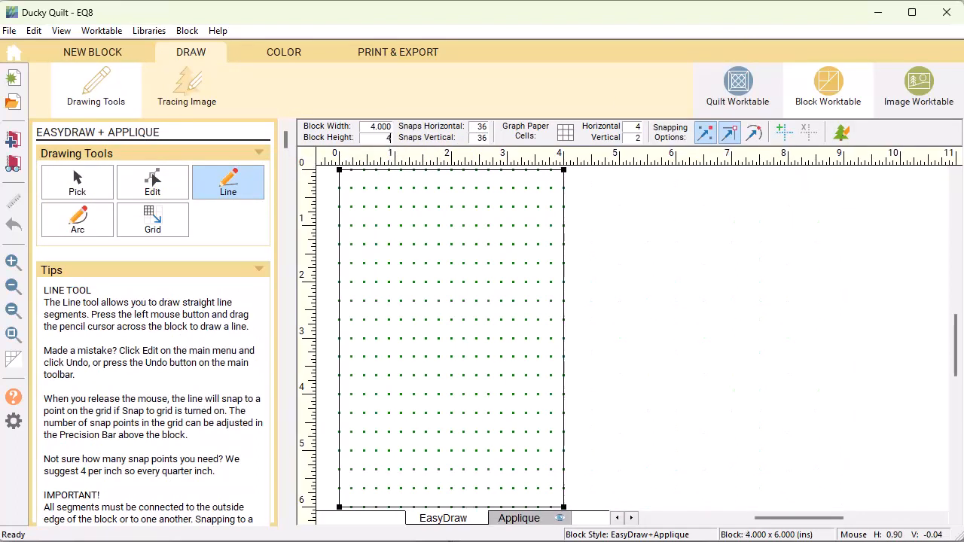
pyautogui.press('Tab')
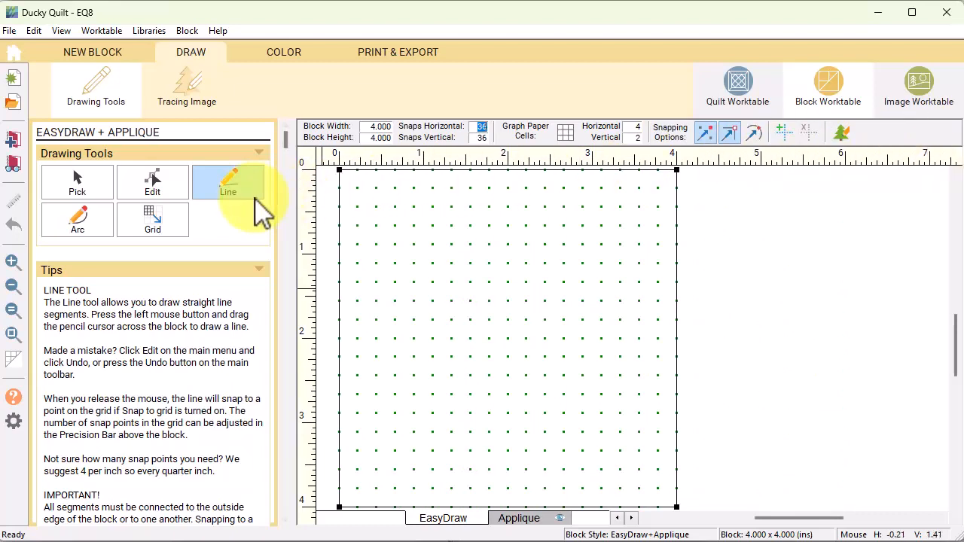
pyautogui.click(233, 173)
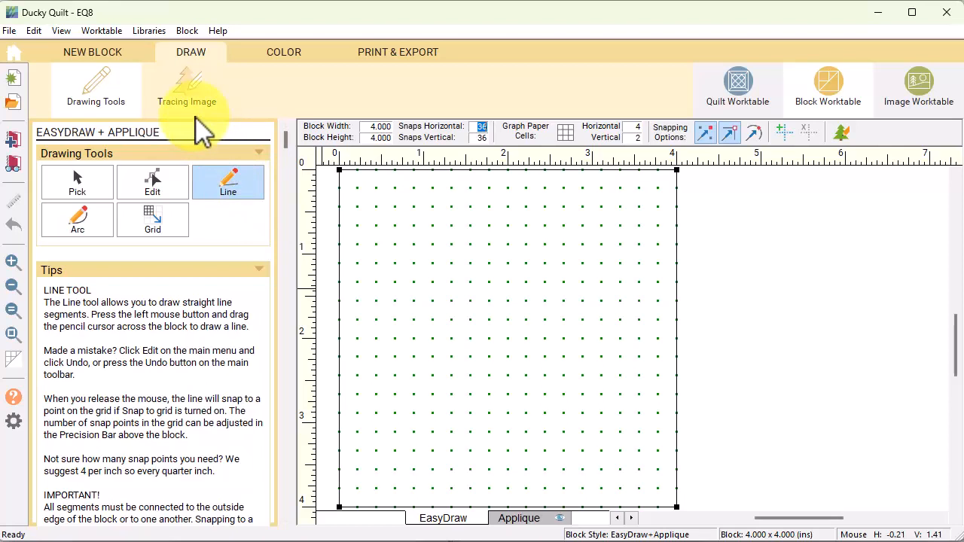
# - Import the Mama Duck PNG from the Images folder as the tracing image, uncropped and with lightness 50
pyautogui.click(188, 106)
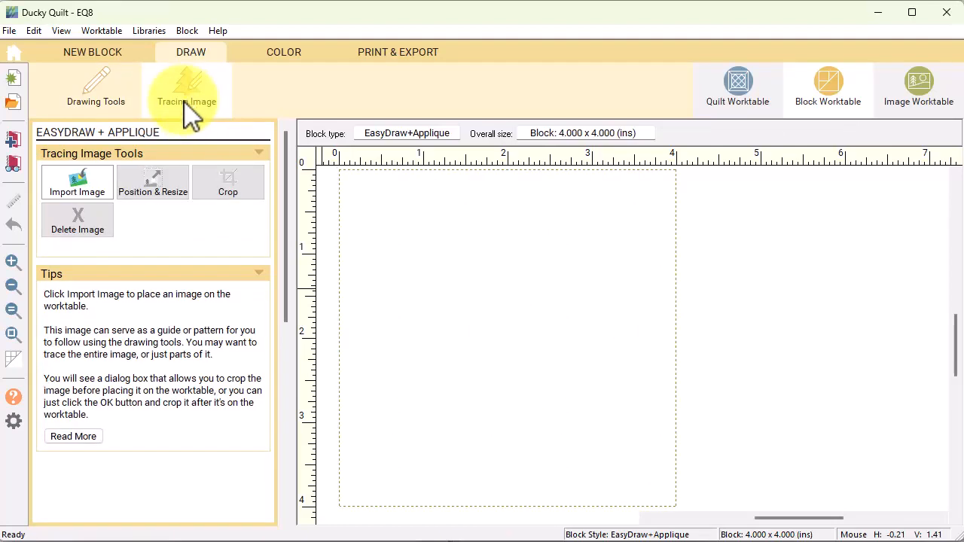
pyautogui.click(84, 192)
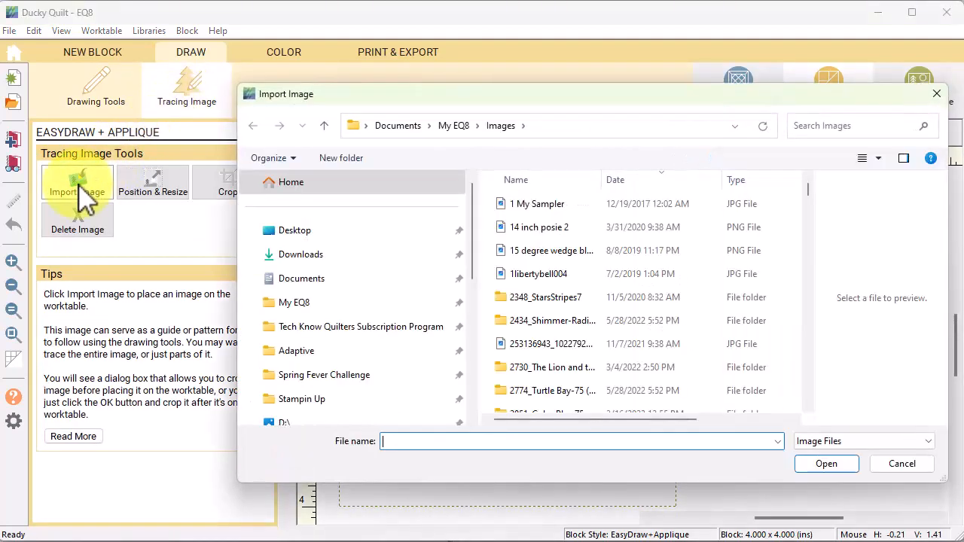
pyautogui.click(717, 180)
pyautogui.click(841, 288)
pyautogui.click(552, 230)
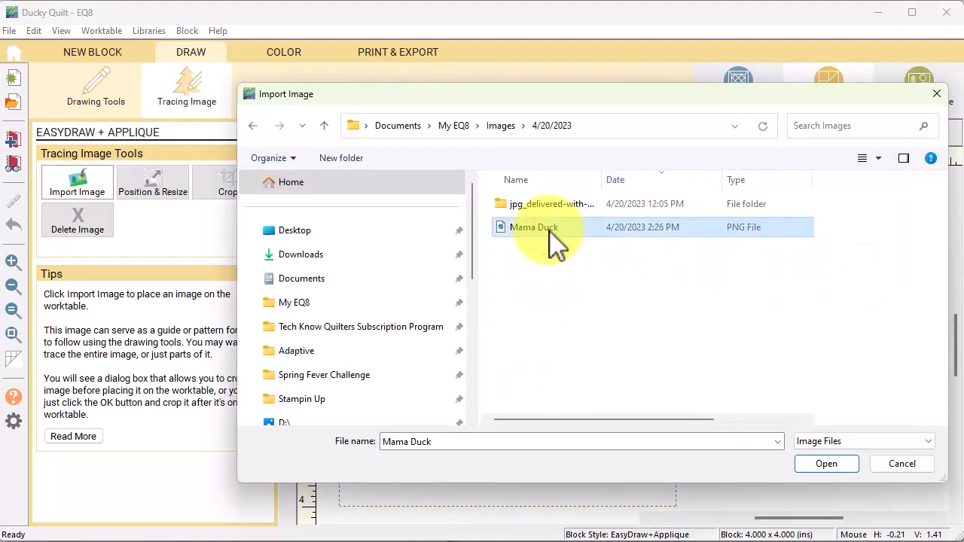
pyautogui.click(826, 464)
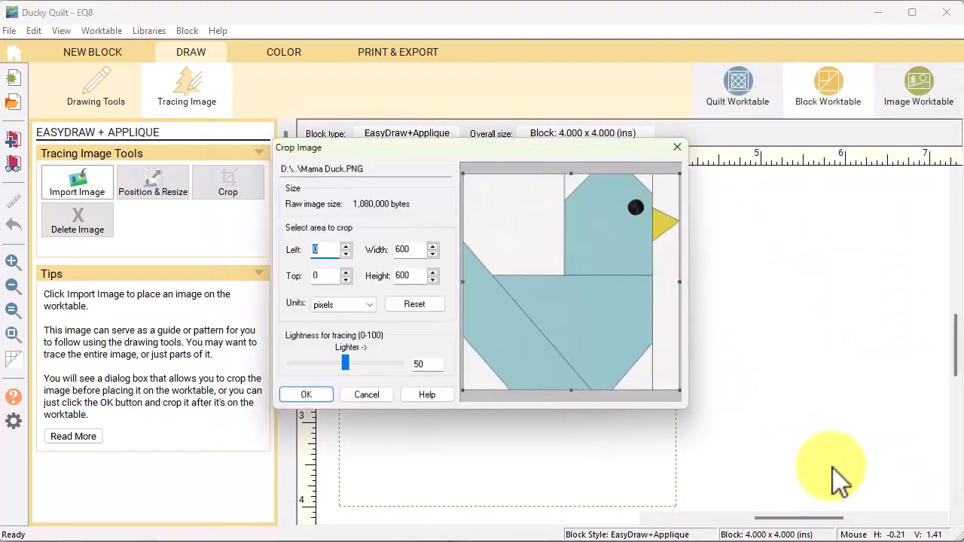
pyautogui.click(304, 397)
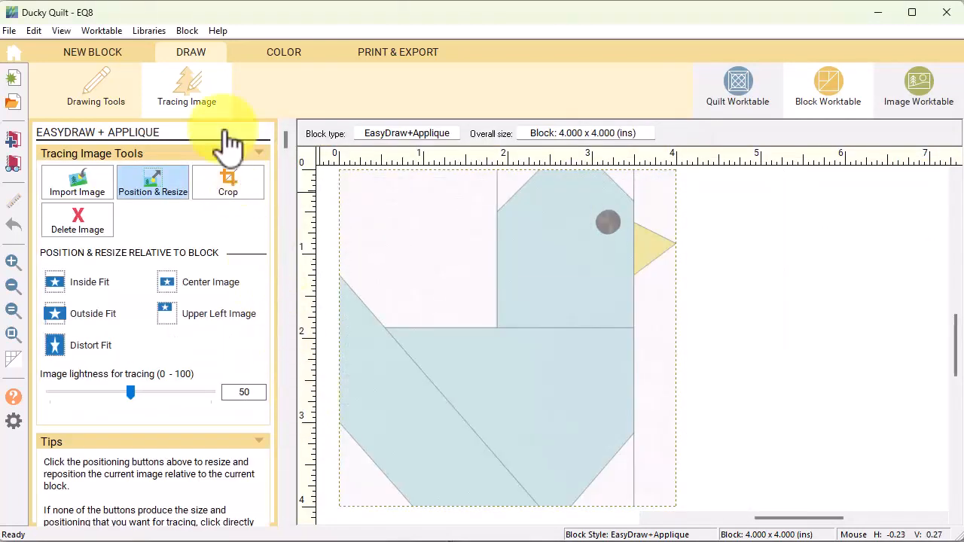
# - Return to the drawing tools and set the block's horizontal and vertical snaps to 32
pyautogui.click(96, 94)
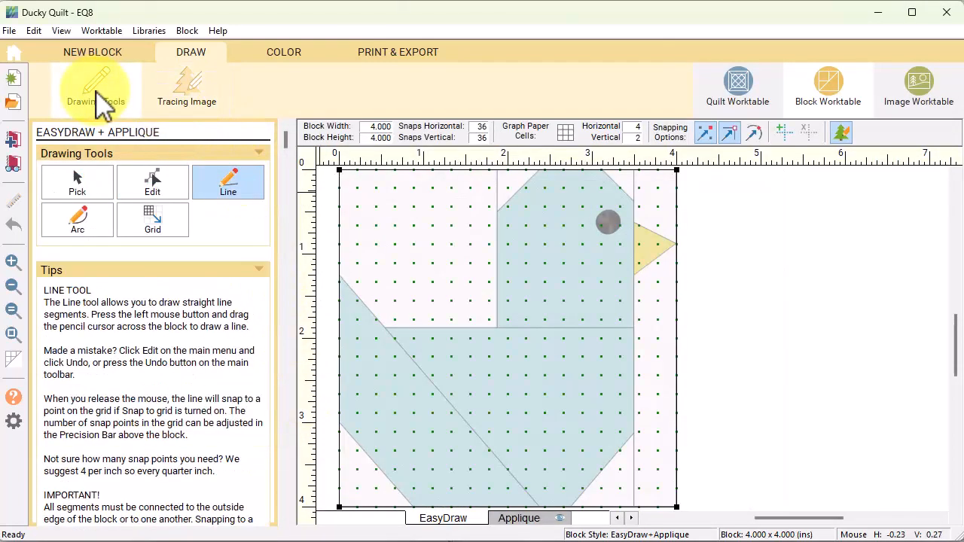
pyautogui.moveTo(471, 129); pyautogui.dragTo(519, 129)
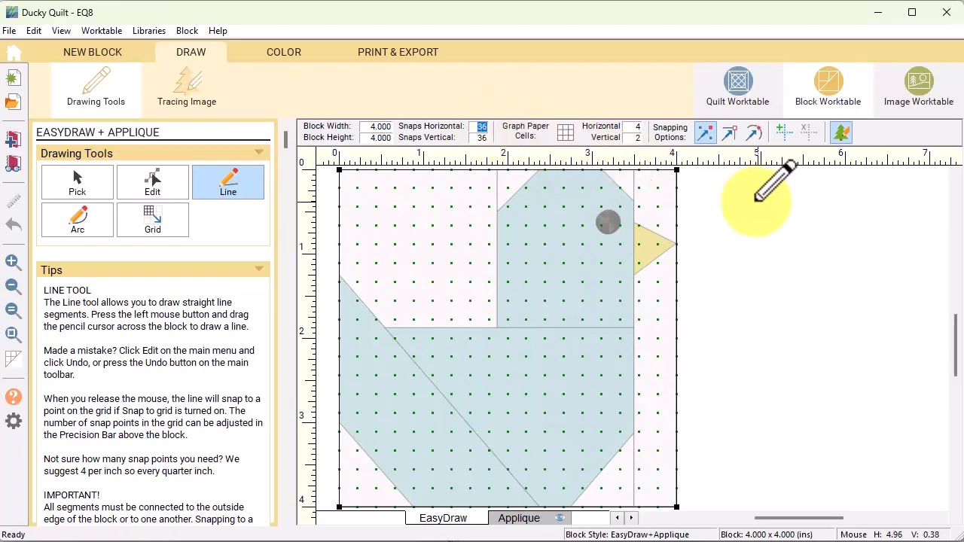
pyautogui.write('2')
pyautogui.press('Tab')
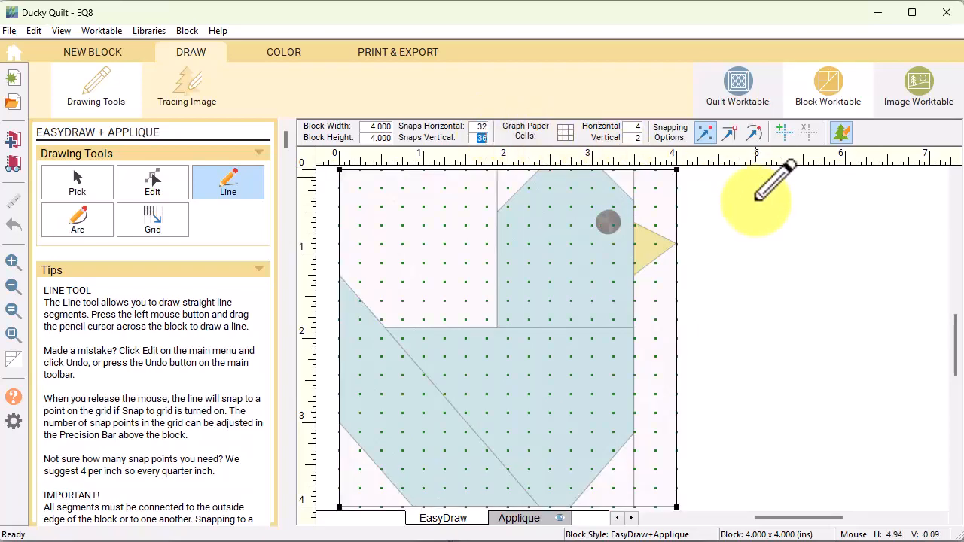
pyautogui.write('32')
pyautogui.press('Tab')
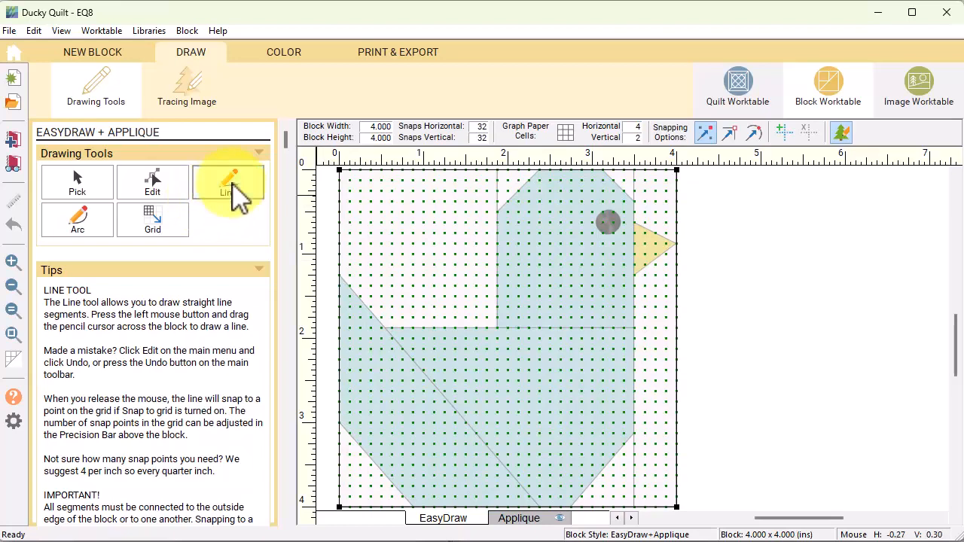
# - Trace the full-height vertical line between duck and beak and the two tail diagonals with the Line tool
pyautogui.click(229, 190)
pyautogui.moveTo(634, 169); pyautogui.dragTo(634, 507)
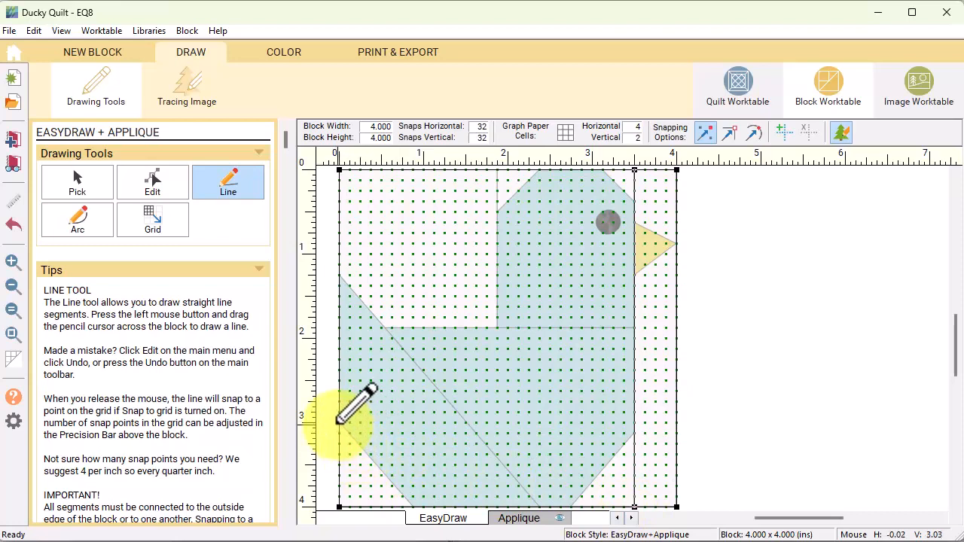
pyautogui.moveTo(339, 424)
pyautogui.mouseDown()
pyautogui.moveTo(413, 486)
pyautogui.moveTo(417, 506)
pyautogui.mouseUp()
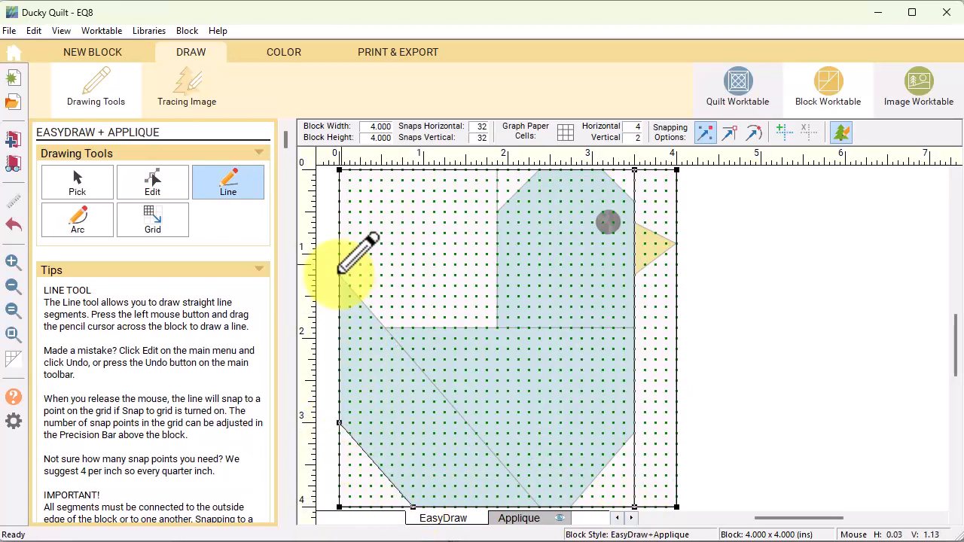
pyautogui.moveTo(339, 274); pyautogui.dragTo(539, 504)
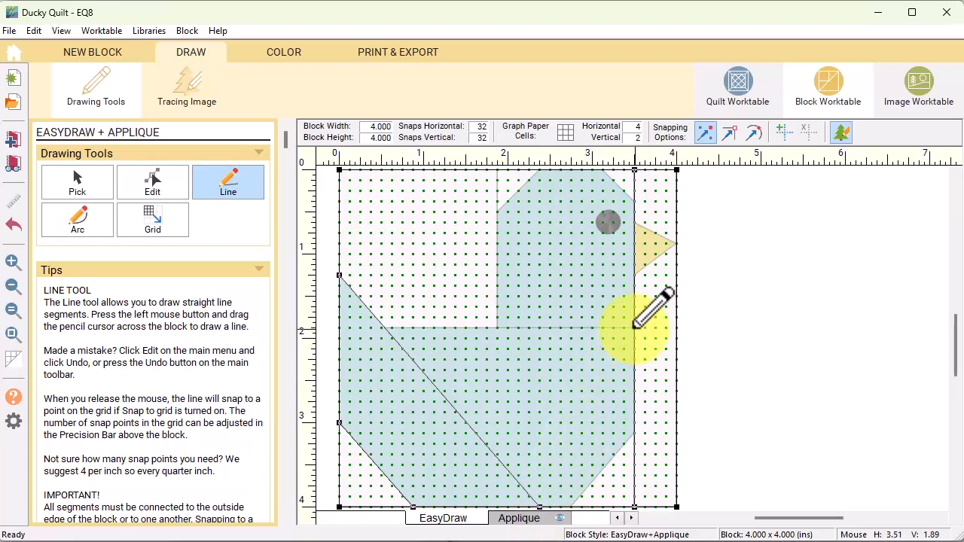
# - Trace the body's horizontal top edge, the vertical back of the head, and the diagonals at the head and front body corners
pyautogui.moveTo(635, 328); pyautogui.dragTo(371, 327)
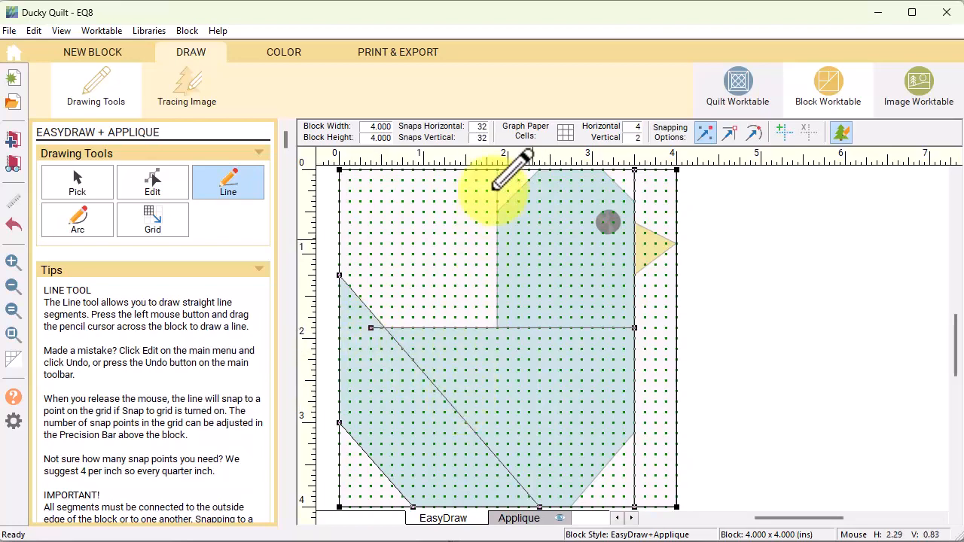
pyautogui.moveTo(497, 169); pyautogui.dragTo(497, 328)
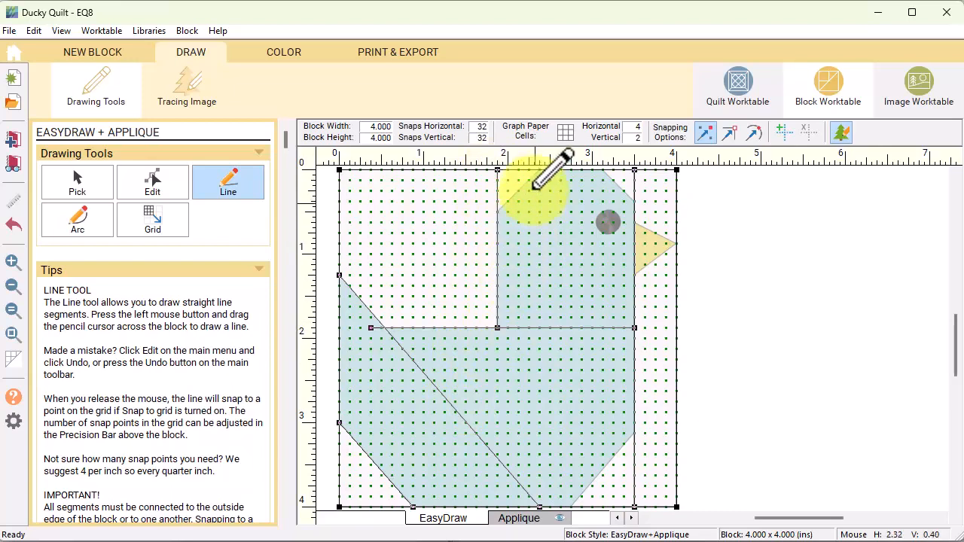
pyautogui.moveTo(539, 168); pyautogui.dragTo(498, 213)
pyautogui.moveTo(602, 169); pyautogui.dragTo(635, 202)
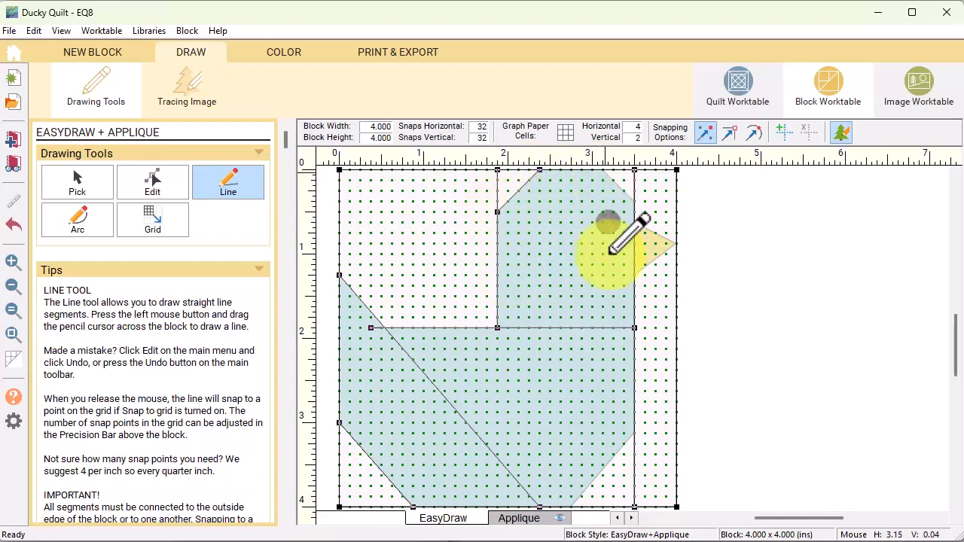
pyautogui.moveTo(635, 435); pyautogui.dragTo(571, 507)
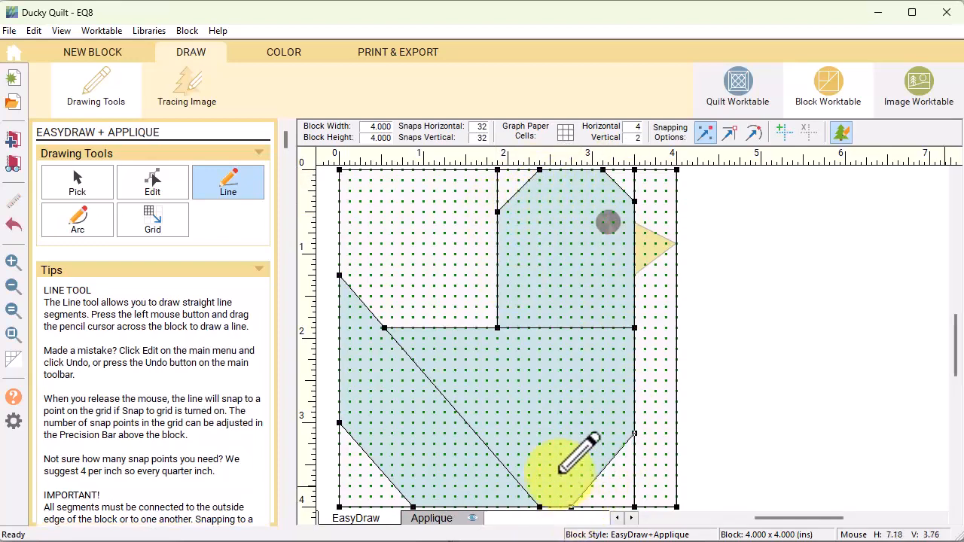
# - Paint the duck's head, body and tail patches with the solid teal fabric
pyautogui.click(280, 53)
pyautogui.click(590, 253)
pyautogui.click(491, 397)
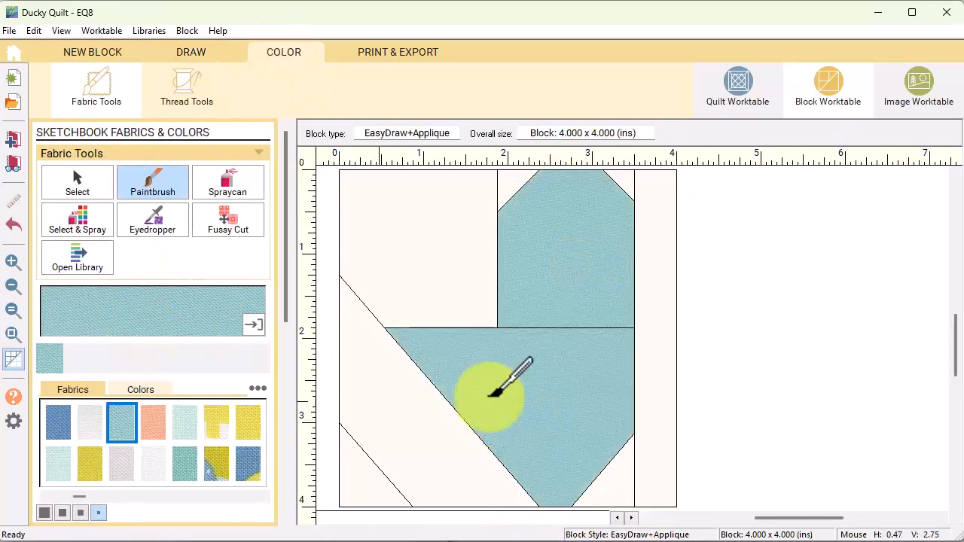
pyautogui.click(404, 383)
# - Fill all the background patches with the white fabric using the Spraycan and add the block to the Sketchbook
pyautogui.click(91, 425)
pyautogui.click(228, 180)
pyautogui.click(454, 219)
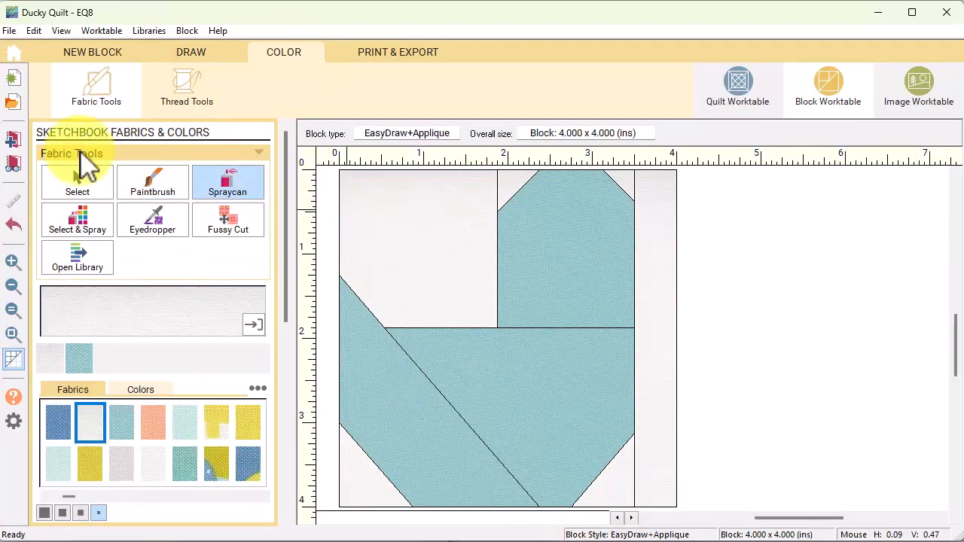
pyautogui.click(11, 140)
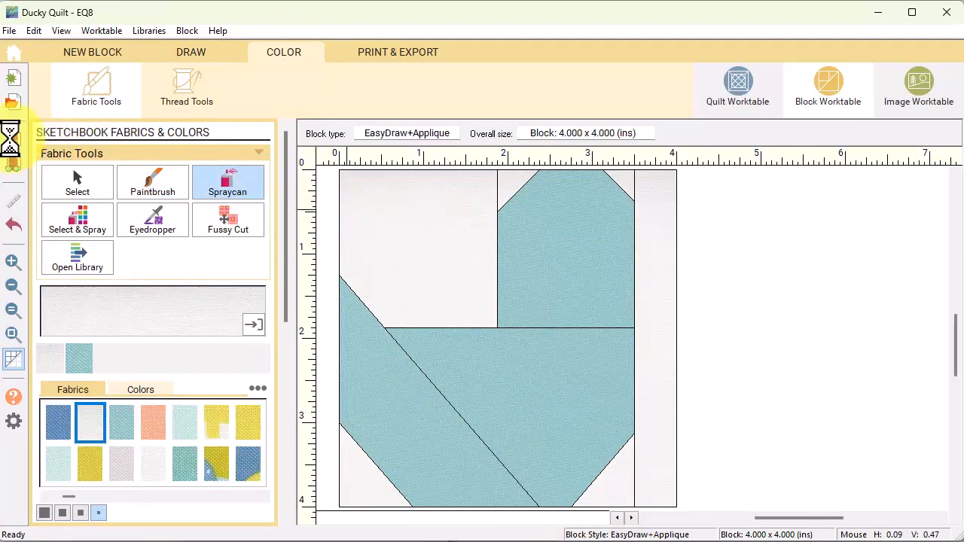
# - Open the block's foundation pattern print settings and view how its patches are numbered and sectioned
pyautogui.click(414, 55)
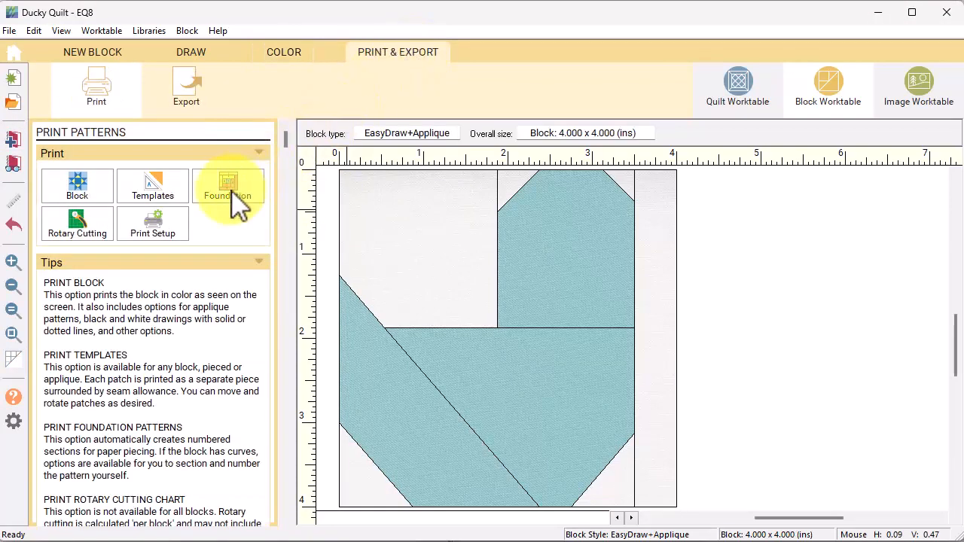
pyautogui.click(232, 190)
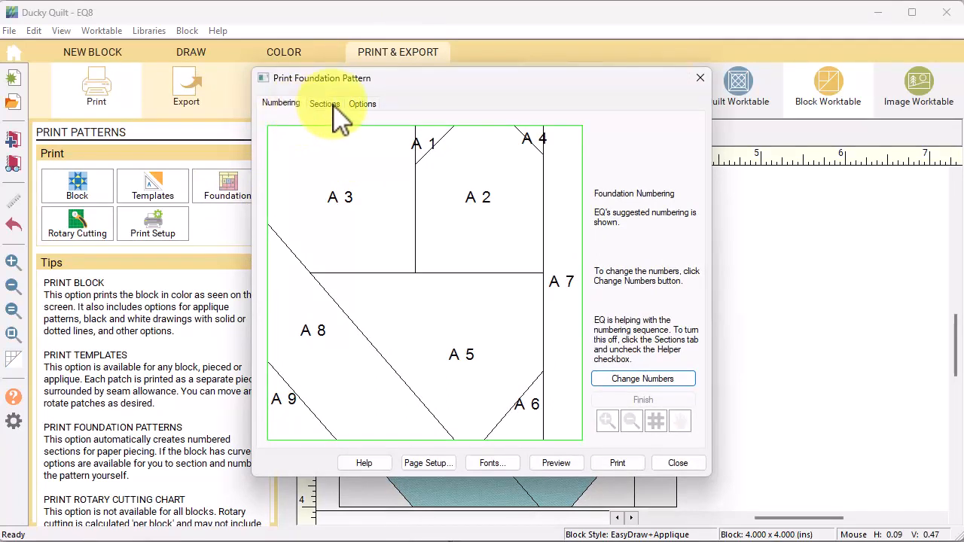
pyautogui.click(334, 107)
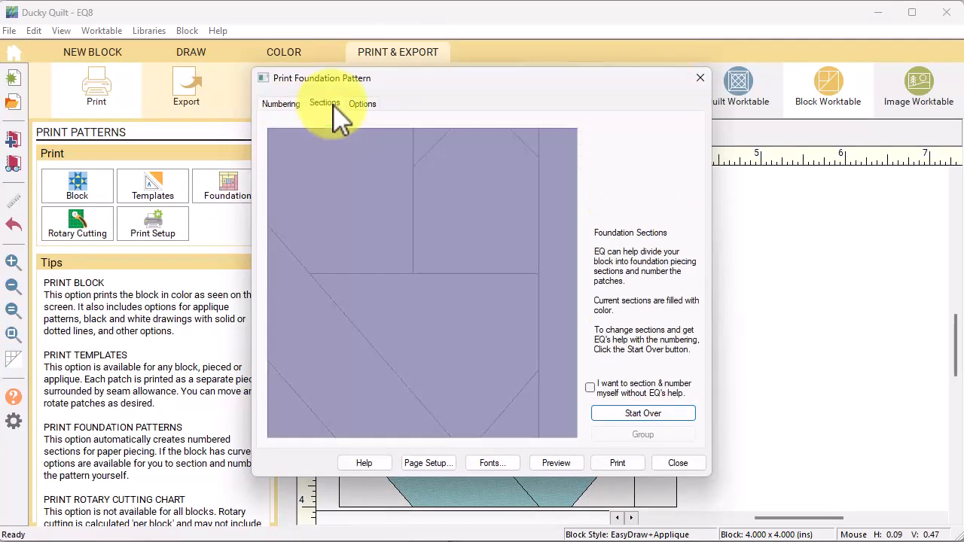
# - Renumber the foundation patches: head 1, its corners 2 and 3, upper background 4, body 5, its corner 6, tail 7, its corner 8, beak-side strip 9
pyautogui.click(283, 107)
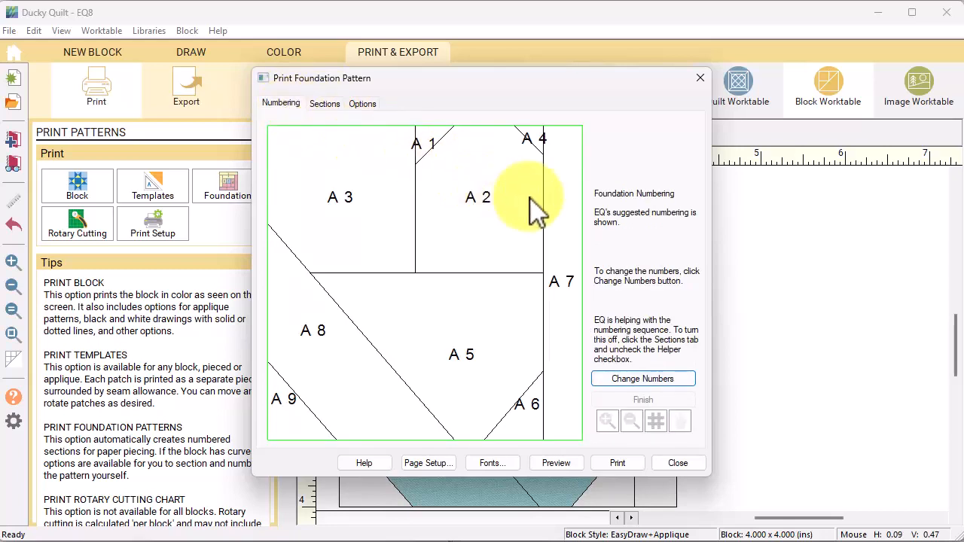
pyautogui.click(643, 379)
pyautogui.click(486, 190)
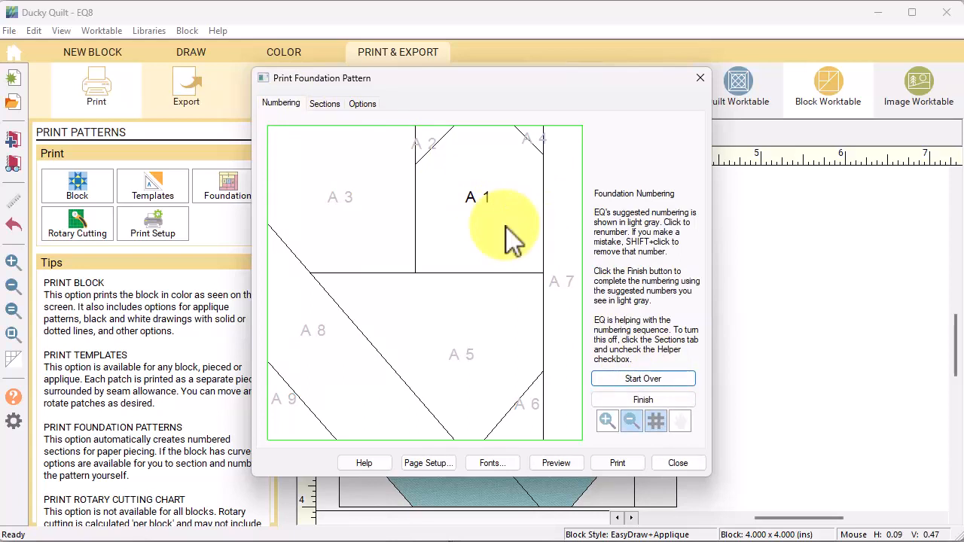
pyautogui.click(430, 140)
pyautogui.click(539, 134)
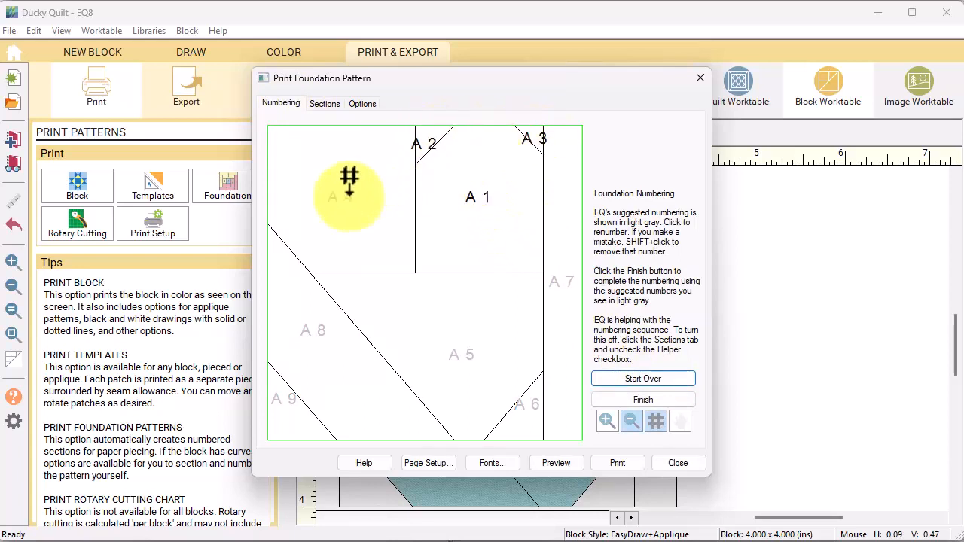
pyautogui.click(346, 192)
pyautogui.click(455, 348)
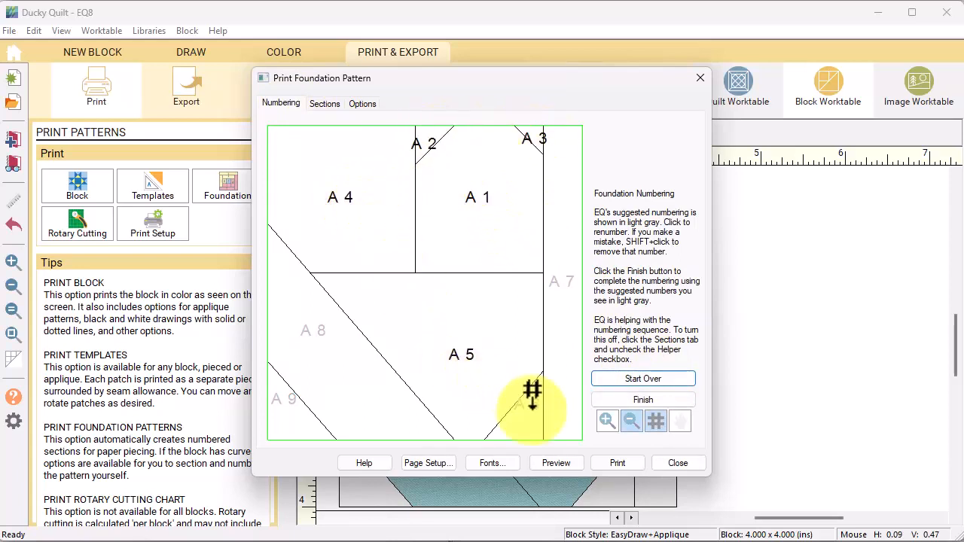
pyautogui.click(528, 398)
pyautogui.click(336, 380)
pyautogui.click(290, 399)
pyautogui.click(567, 273)
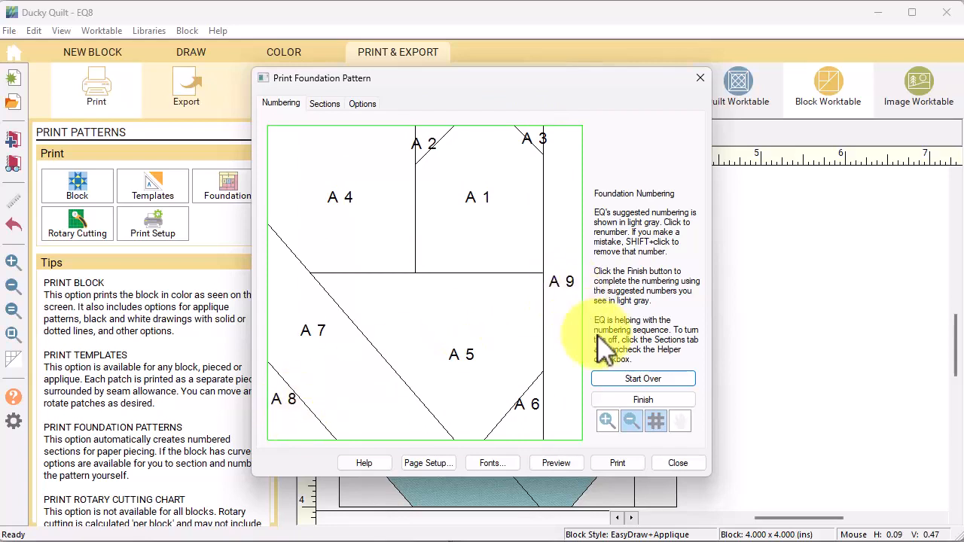
pyautogui.click(650, 402)
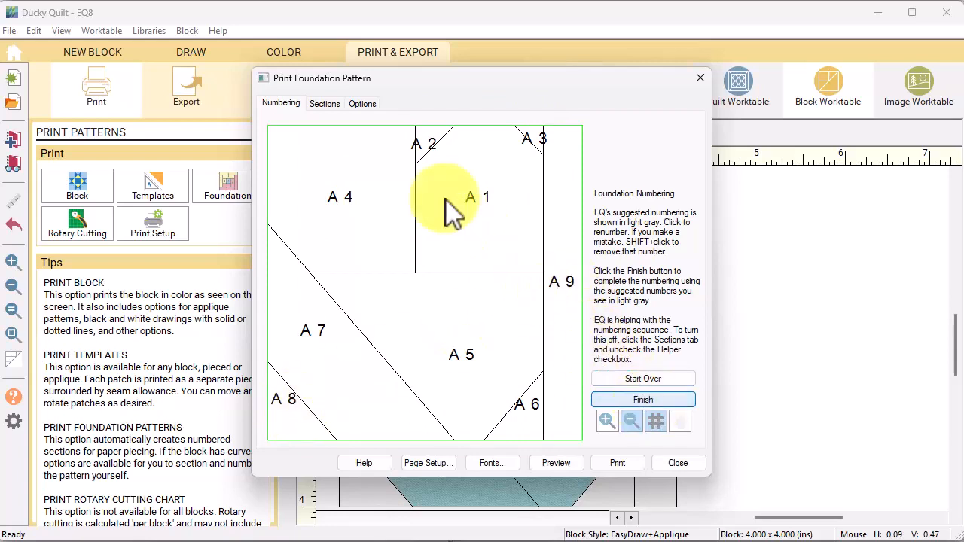
# - Name the foundation pattern printout Mama Duck and apply the name
pyautogui.click(363, 104)
pyautogui.click(380, 130)
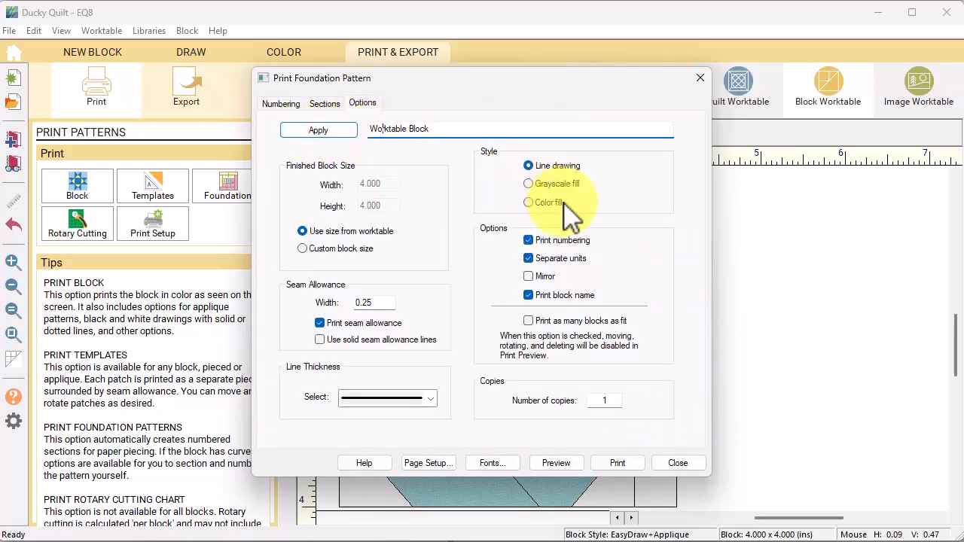
pyautogui.write('Mama Duck')
pyautogui.click(318, 129)
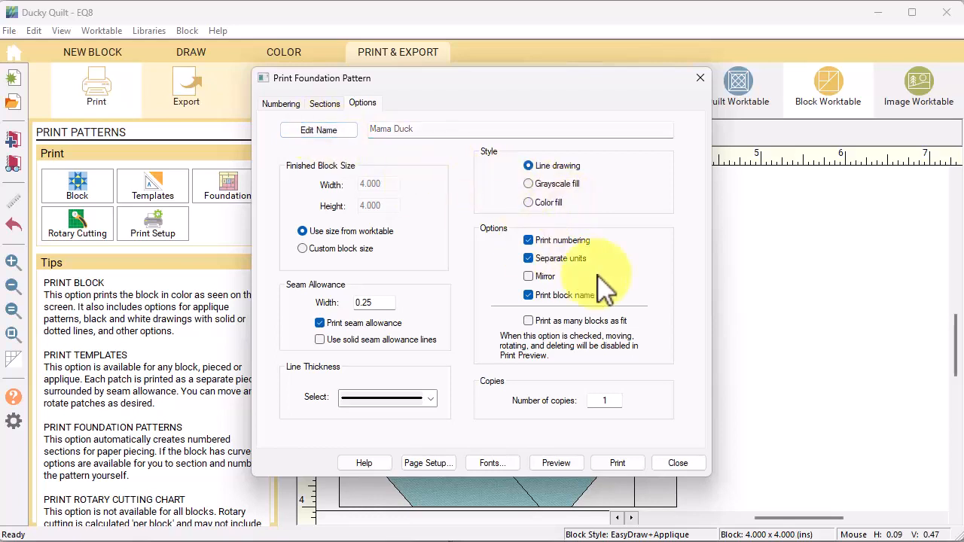
# - Set the foundation pattern to print as many blocks as fit and preview the page
pyautogui.click(529, 321)
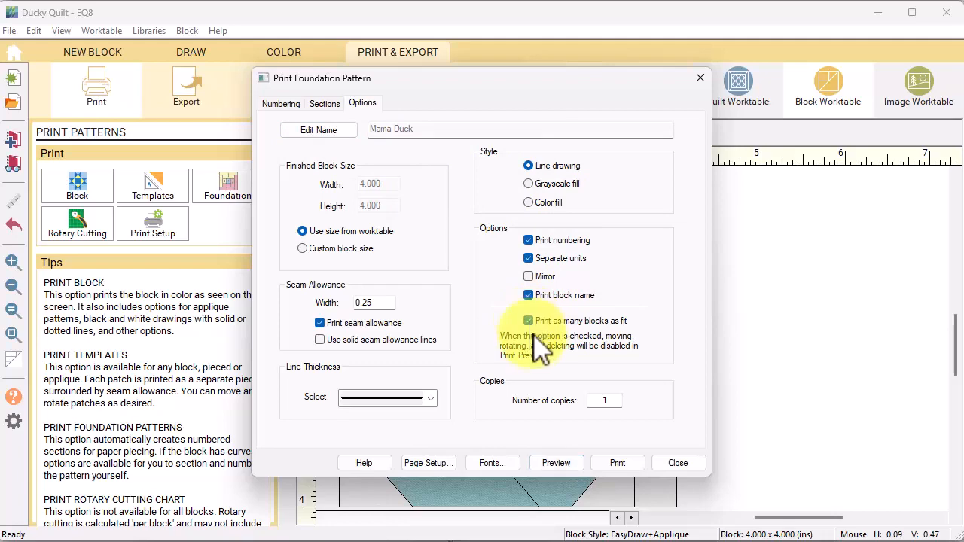
pyautogui.click(565, 465)
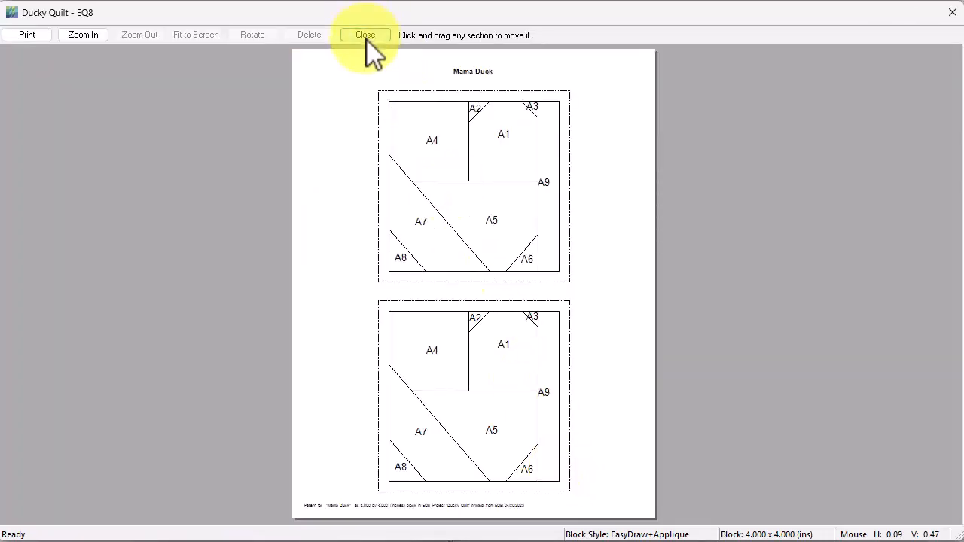
pyautogui.click(367, 38)
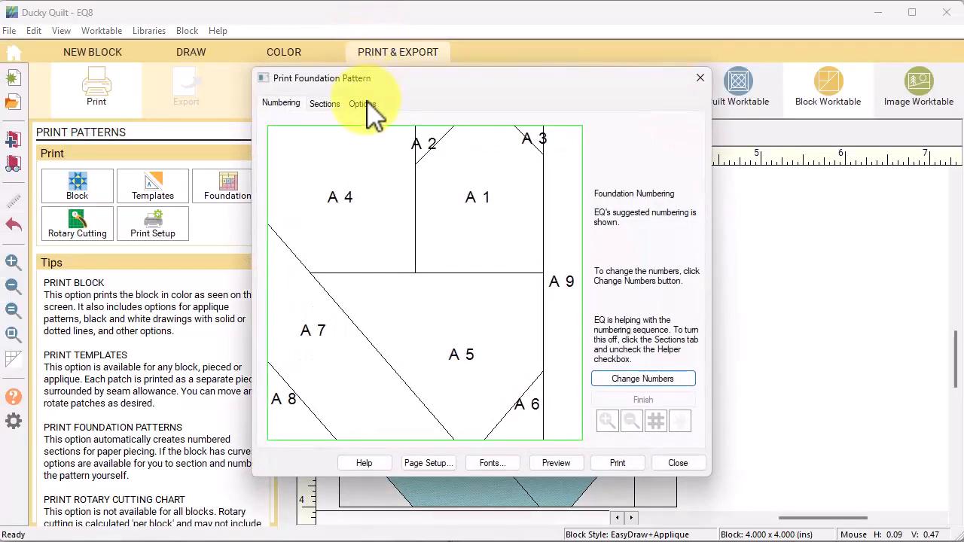
# - Change the foundation pattern's print style to Grayscale fill, preview the page, and close the print settings
pyautogui.click(364, 104)
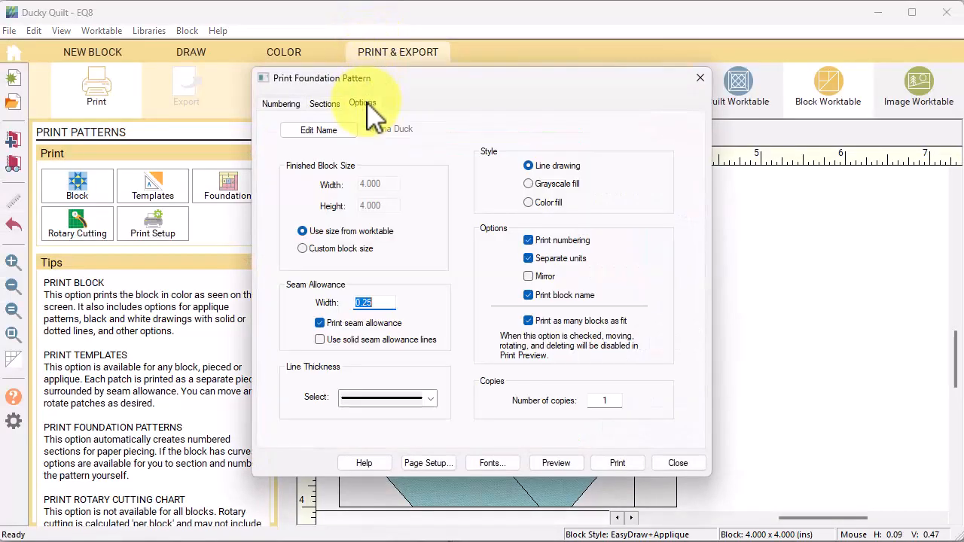
pyautogui.click(529, 184)
pyautogui.click(566, 464)
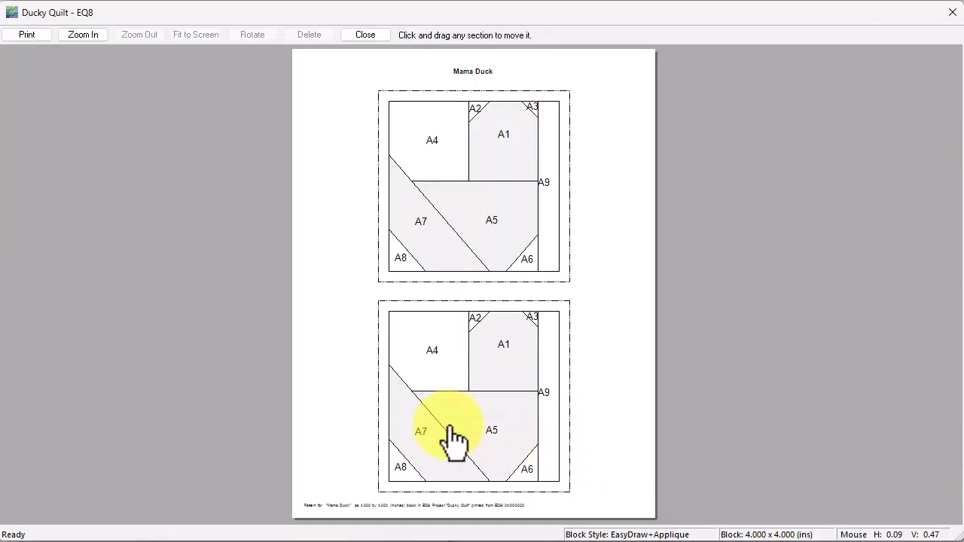
pyautogui.click(375, 34)
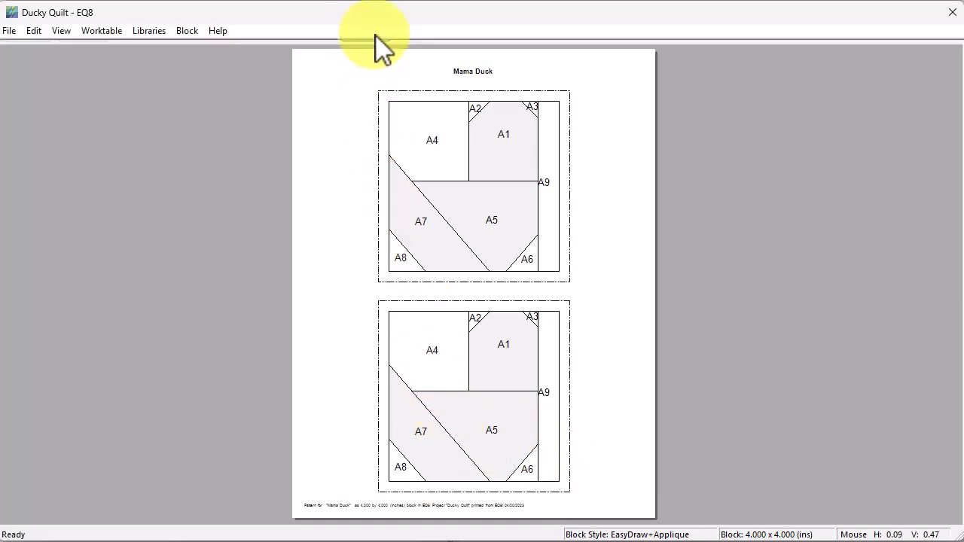
pyautogui.click(676, 461)
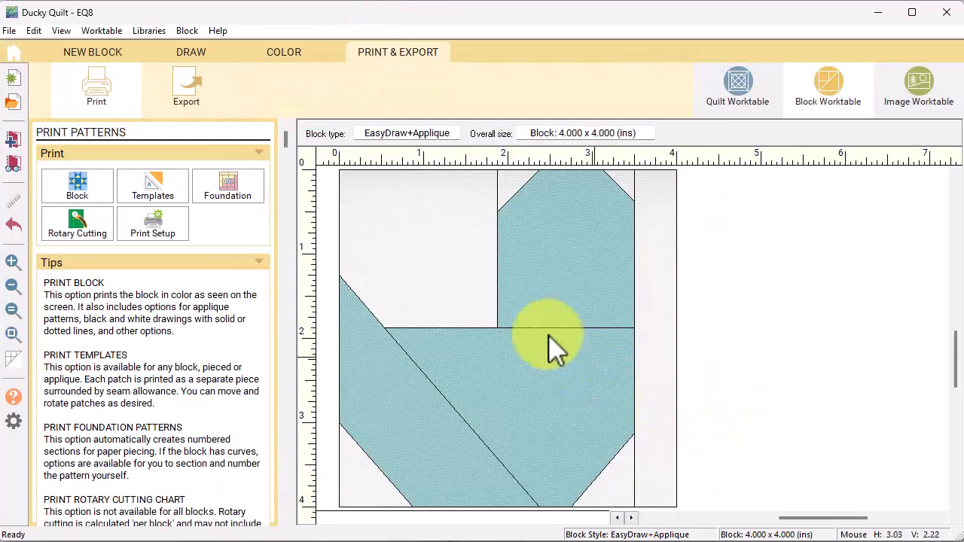
# - Trace the triangular beak on the Applique layer with straight segments, about 0.5 by 0.625 inches, with grid snapping on and patch auto-closing off
pyautogui.click(189, 53)
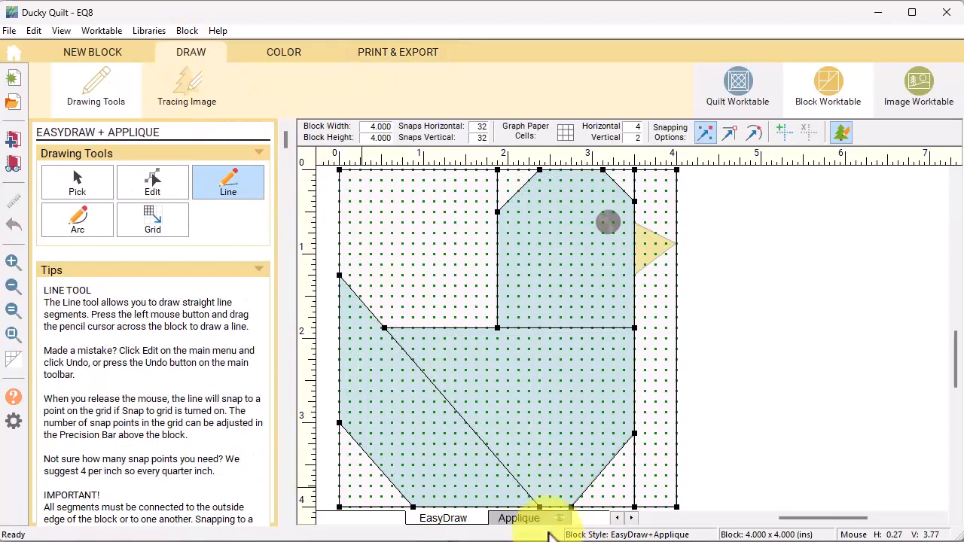
pyautogui.click(519, 519)
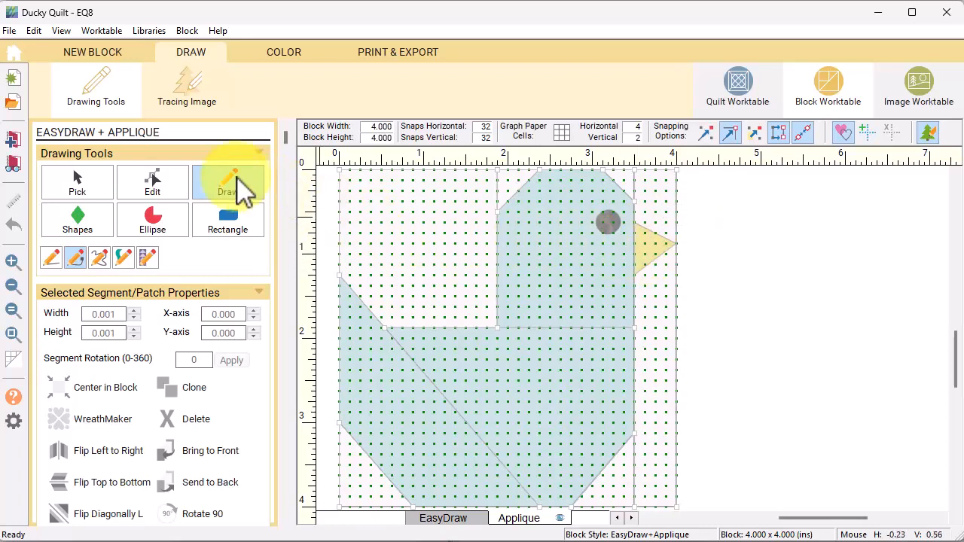
pyautogui.click(53, 259)
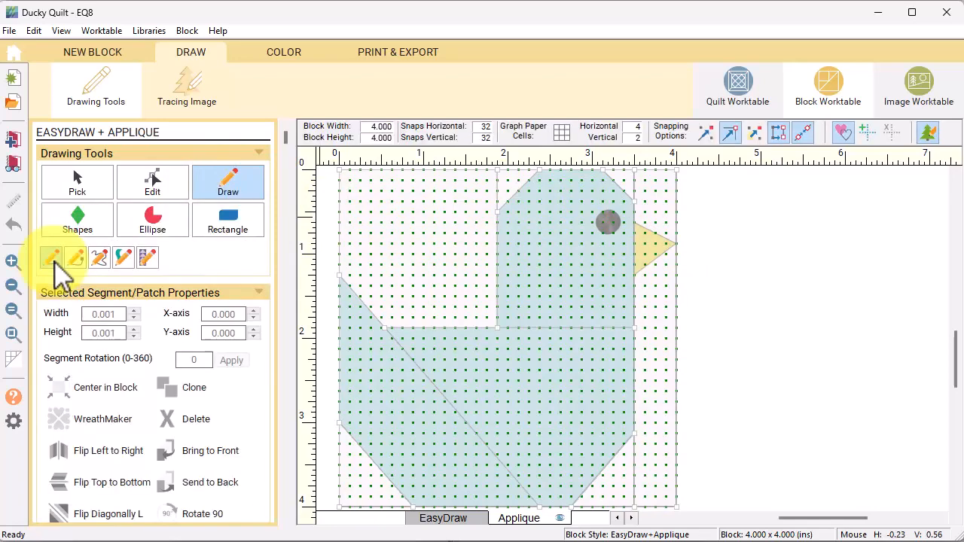
pyautogui.click(707, 133)
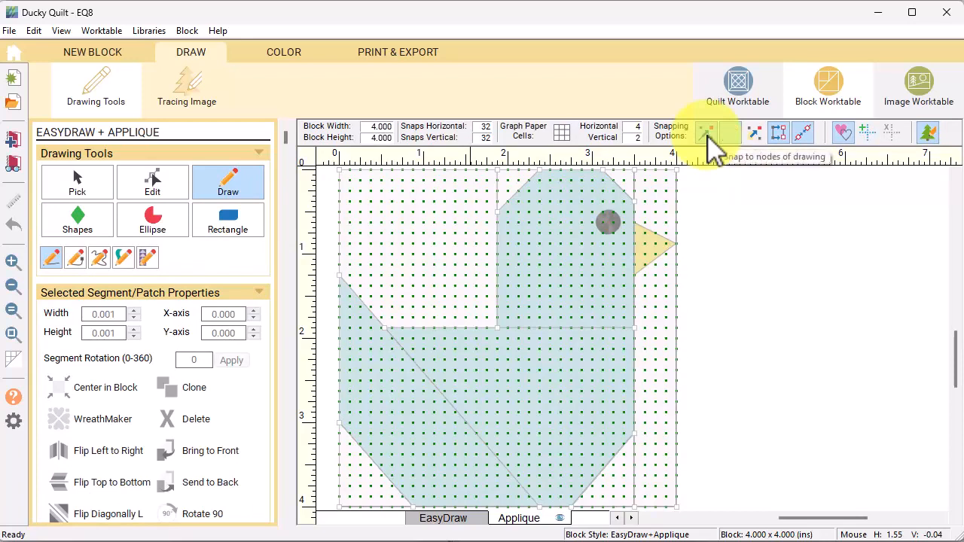
pyautogui.click(779, 136)
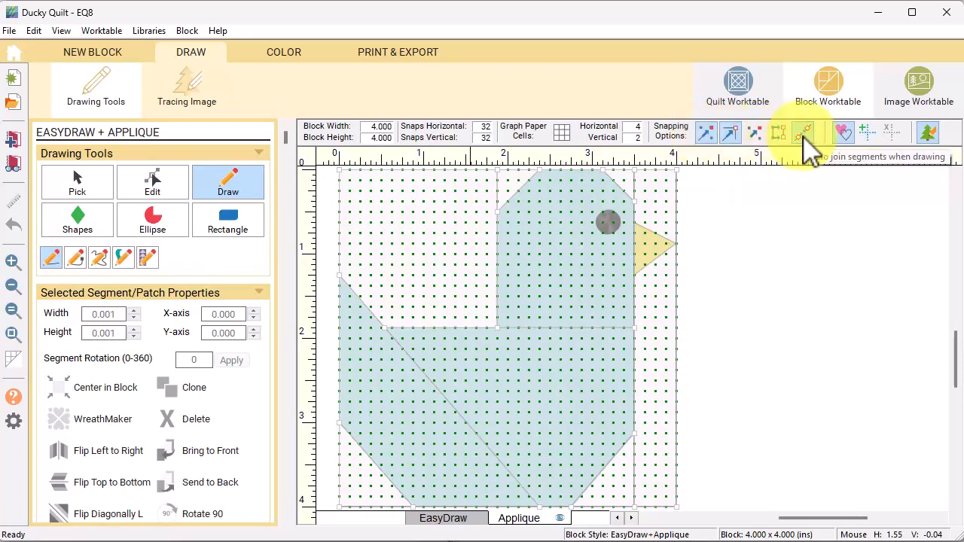
pyautogui.click(805, 135)
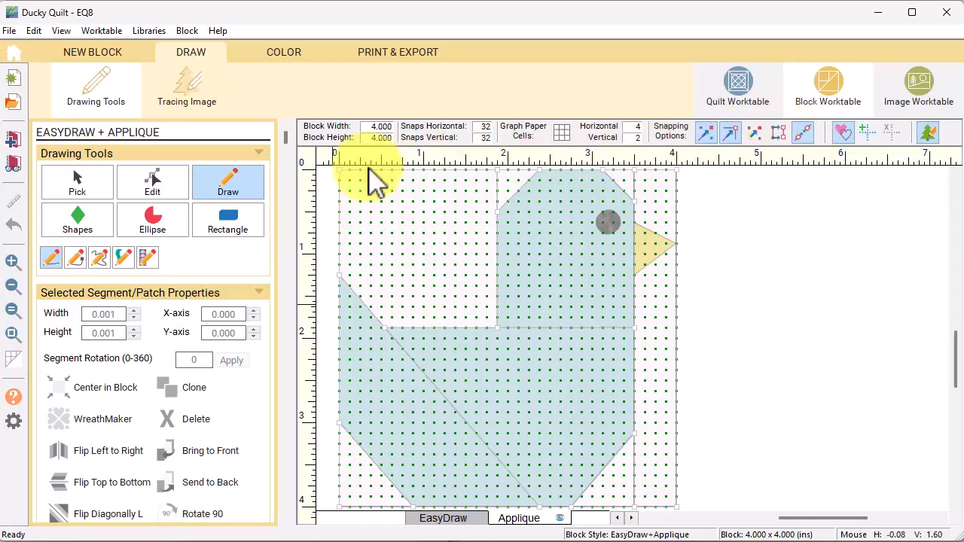
pyautogui.moveTo(633, 220)
pyautogui.mouseDown()
pyautogui.moveTo(670, 242)
pyautogui.moveTo(635, 275)
pyautogui.moveTo(634, 221)
pyautogui.mouseUp()
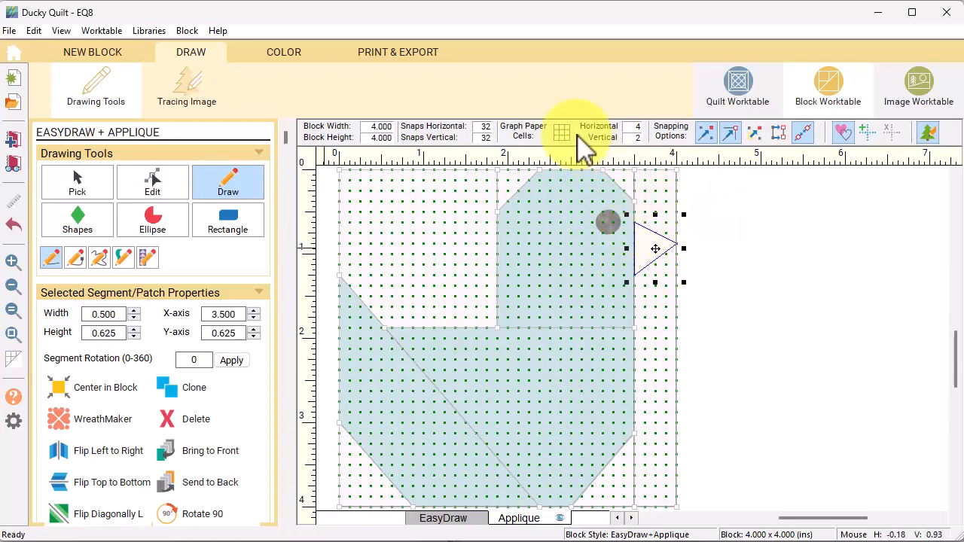
# - Draw a circle over the duck's eye in the tracing image and set its width and height to 0.3 inches
pyautogui.click(78, 222)
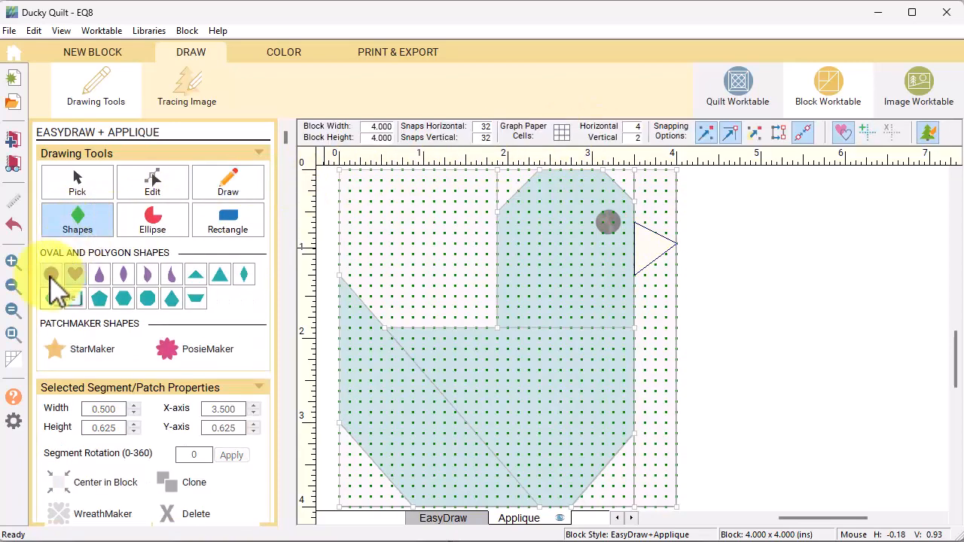
pyautogui.click(50, 274)
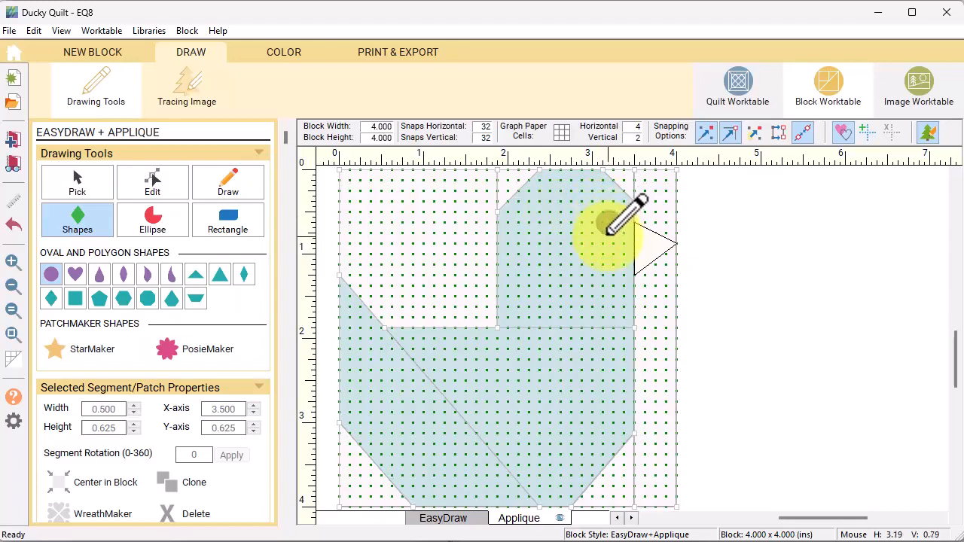
pyautogui.moveTo(607, 223); pyautogui.dragTo(587, 241)
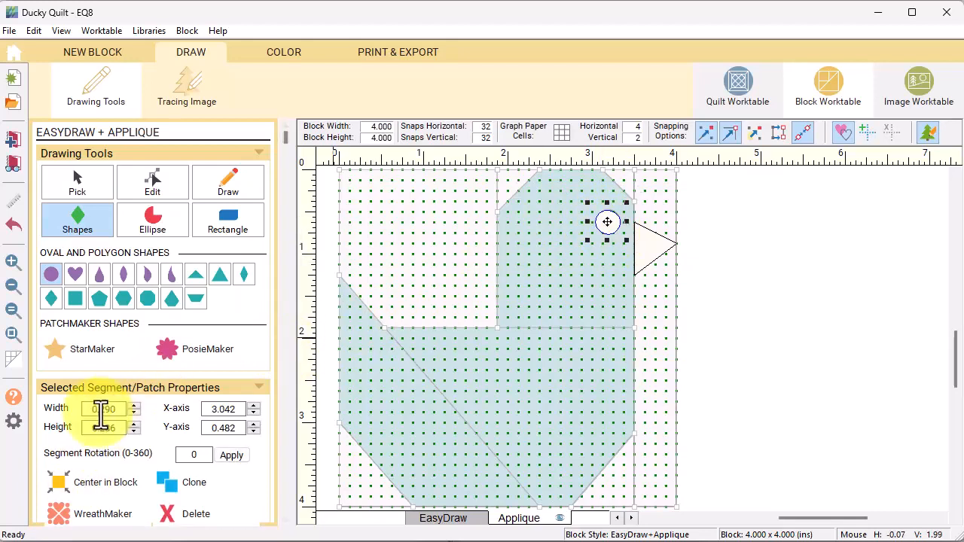
pyautogui.moveTo(97, 409); pyautogui.dragTo(189, 414)
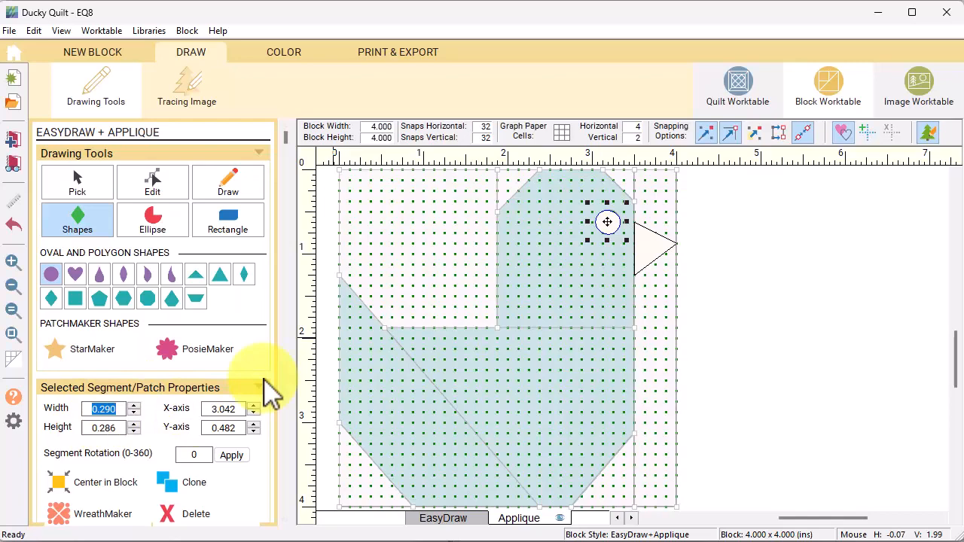
pyautogui.write('.3')
pyautogui.press('Tab')
pyautogui.write('.3')
pyautogui.press('Tab')
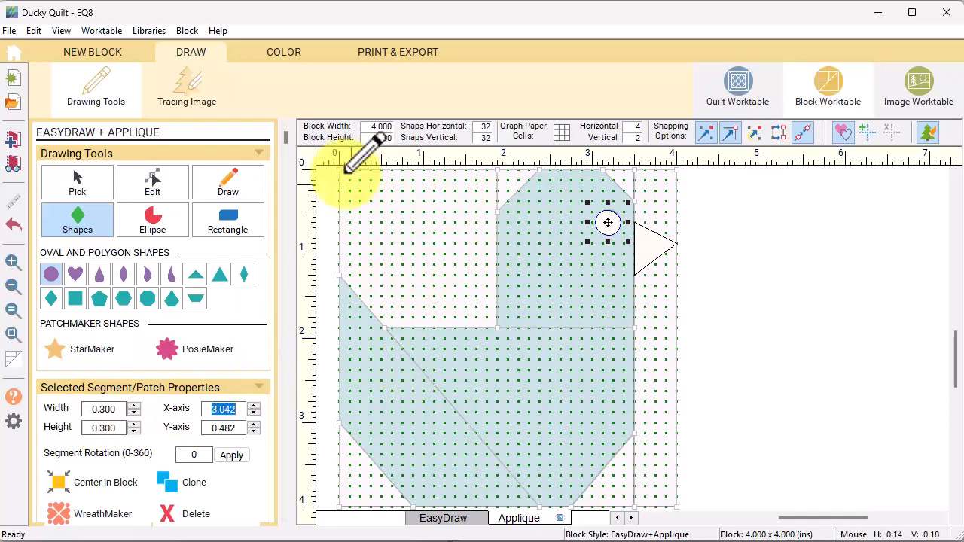
# - Color the applique beak with the solid dark yellow fabric using the Spraycan
pyautogui.click(281, 54)
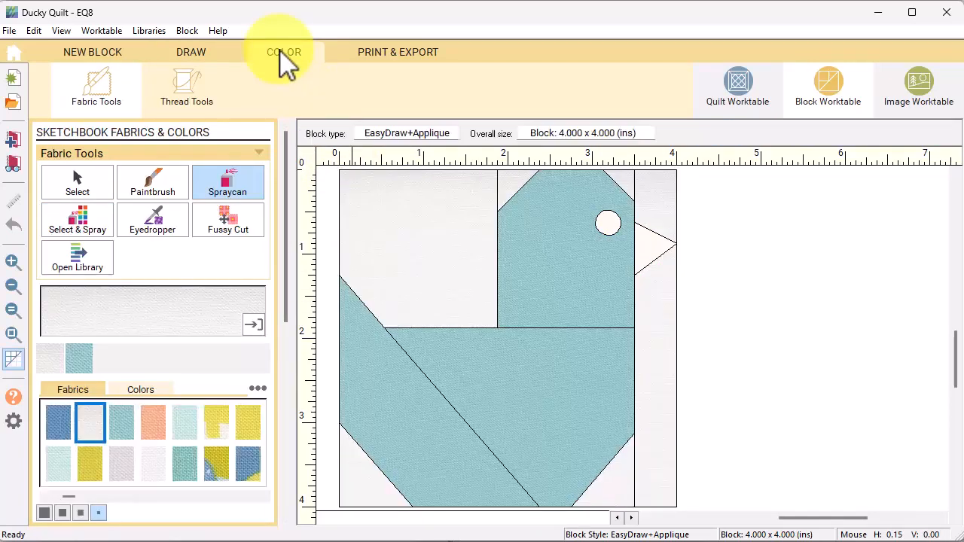
pyautogui.click(89, 463)
pyautogui.click(652, 245)
# - Paint the duck's eye solid black with the Paintbrush
pyautogui.click(143, 391)
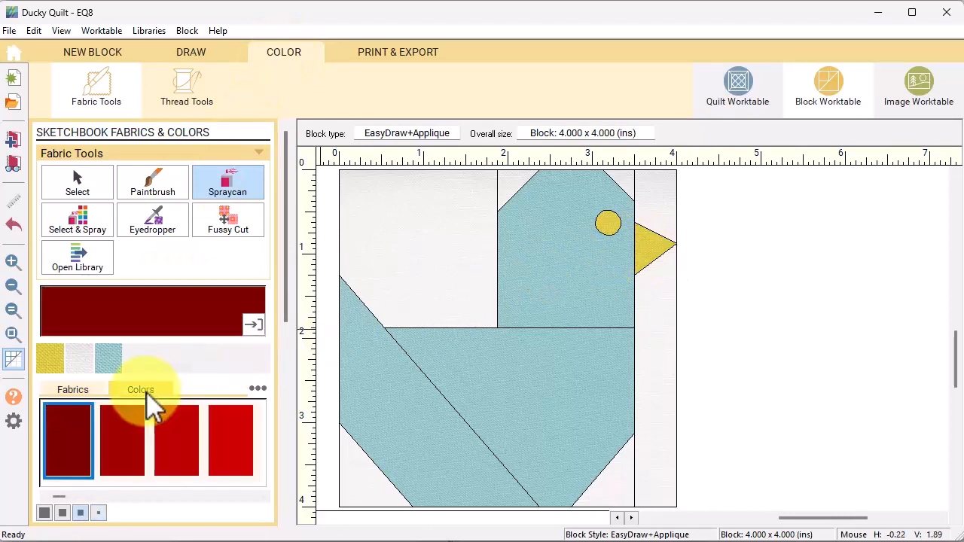
pyautogui.moveTo(63, 499); pyautogui.dragTo(235, 497)
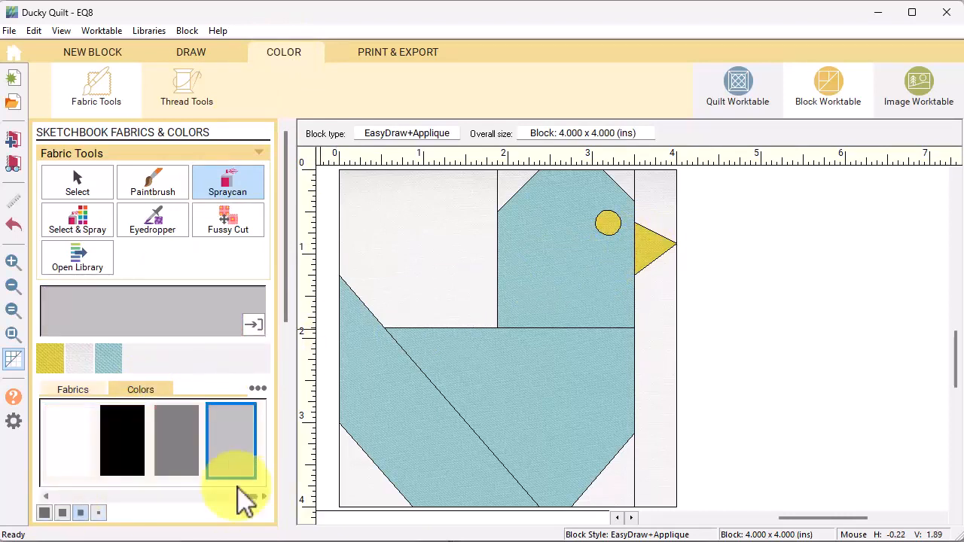
pyautogui.click(128, 445)
pyautogui.click(161, 187)
pyautogui.click(608, 223)
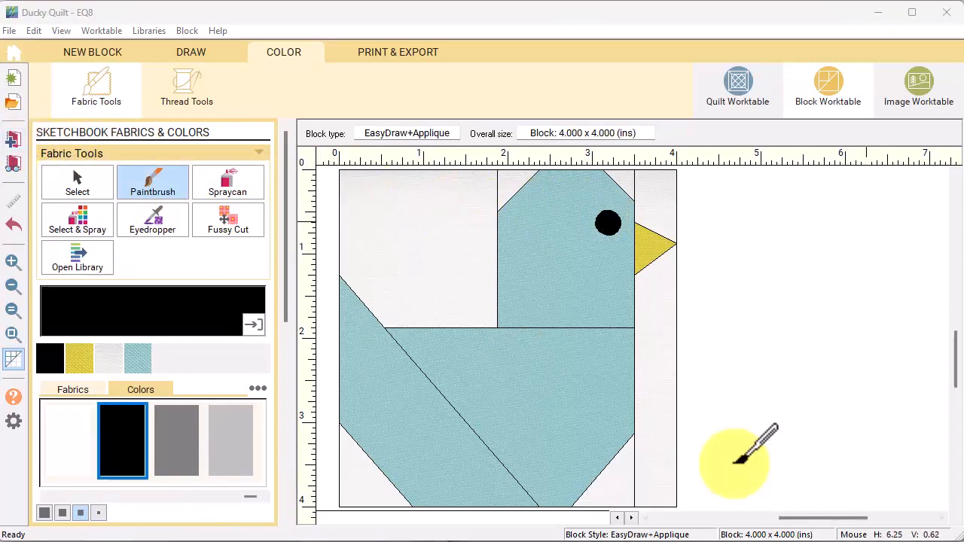
# - Start a new pieced EasyDraw block and set its horizontal and vertical snaps to 8
pyautogui.click(106, 50)
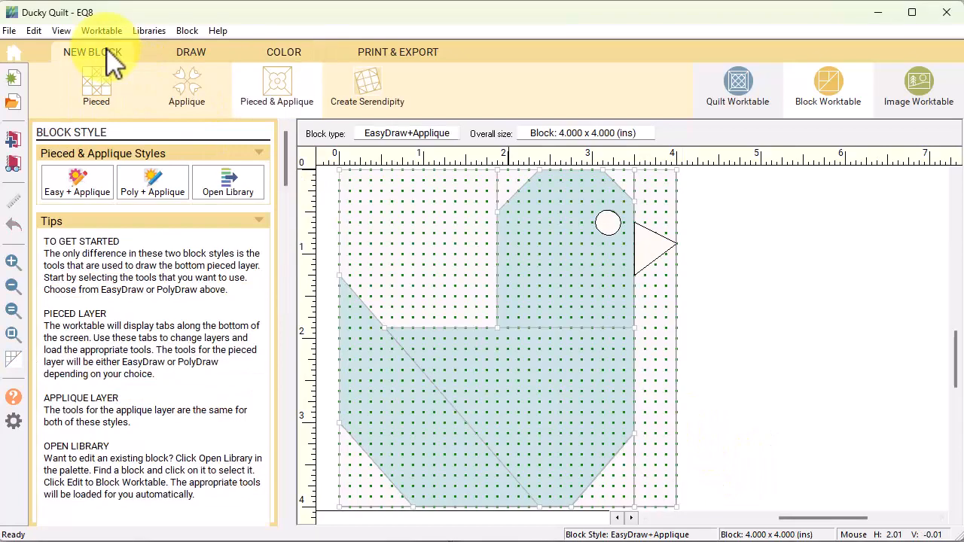
pyautogui.click(94, 91)
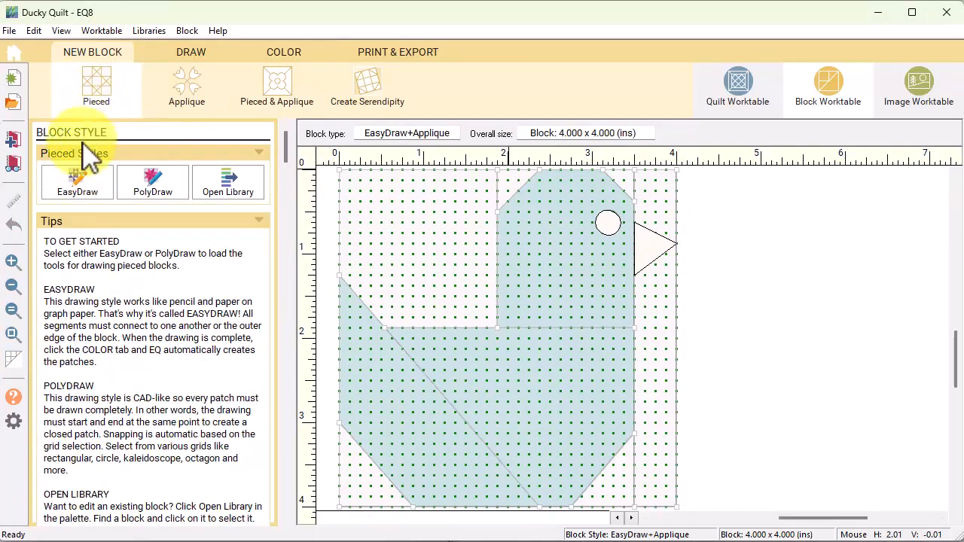
pyautogui.click(77, 188)
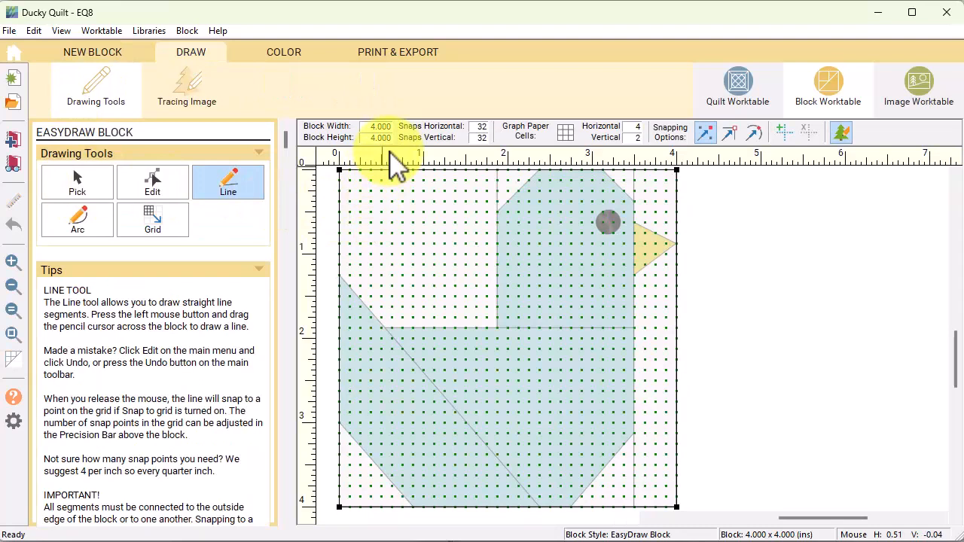
pyautogui.doubleClick(475, 127)
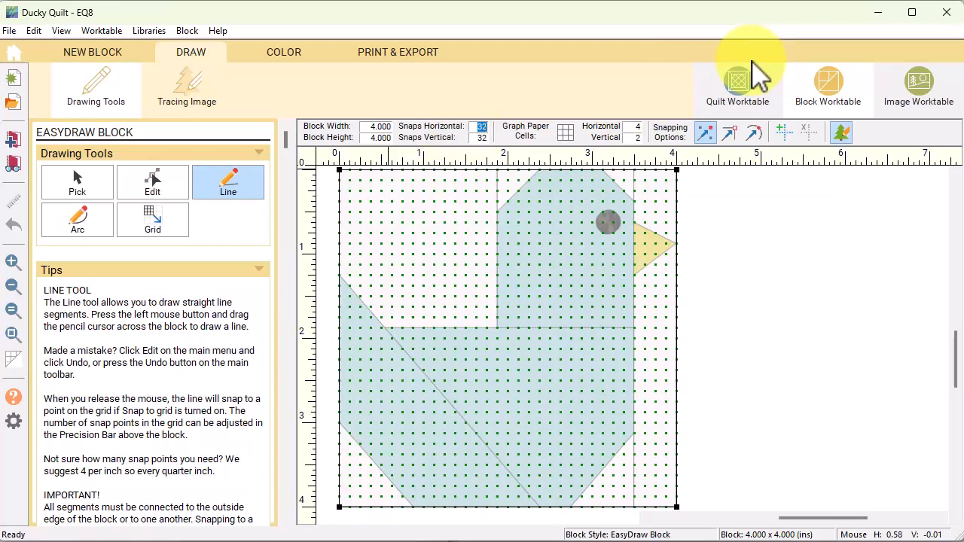
pyautogui.write('8')
pyautogui.press('Tab')
pyautogui.write('8')
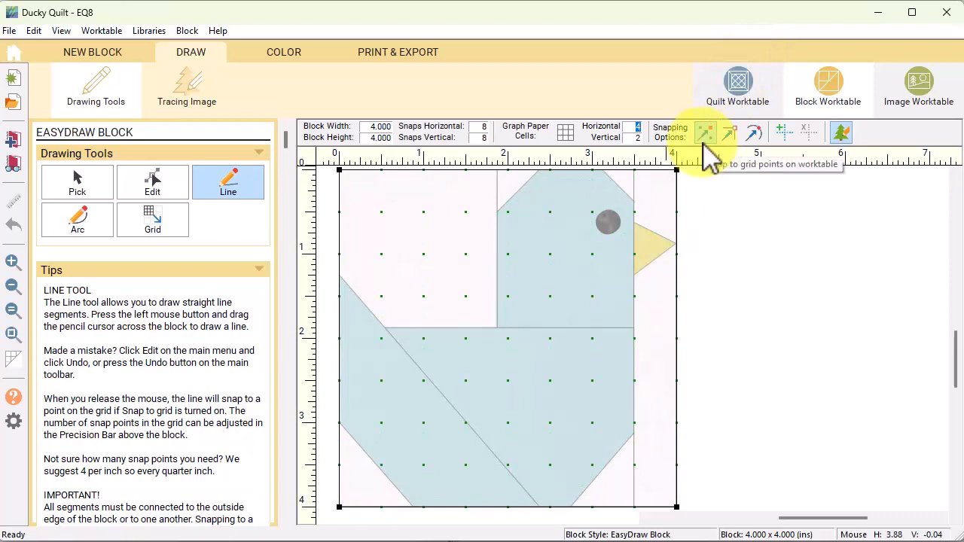
# - Delete the duck tracing image from the new block and return to the drawing tools
pyautogui.click(193, 91)
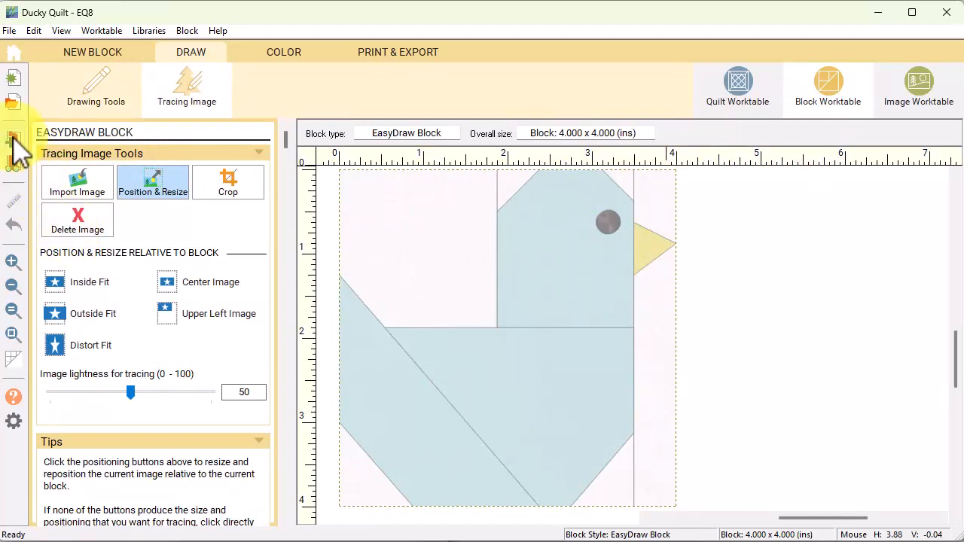
pyautogui.click(79, 216)
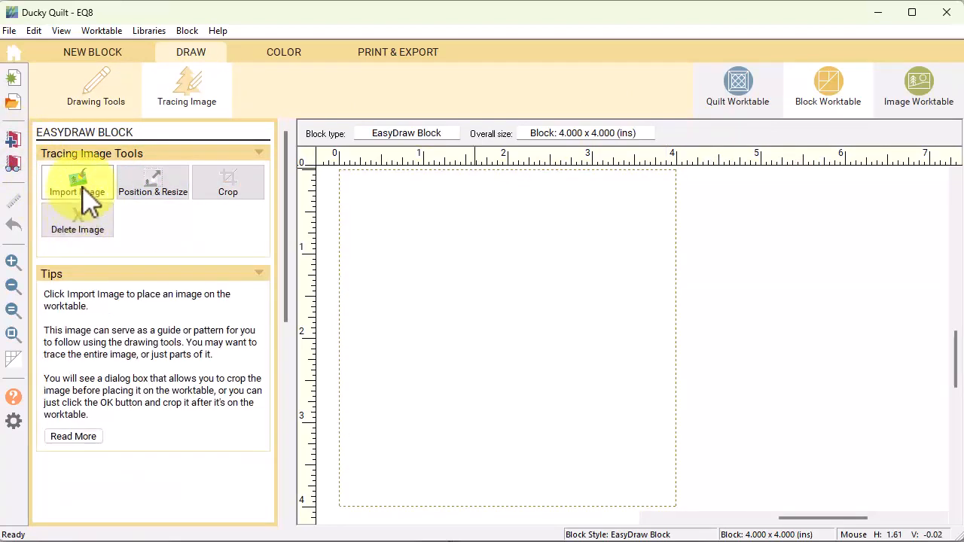
pyautogui.click(98, 94)
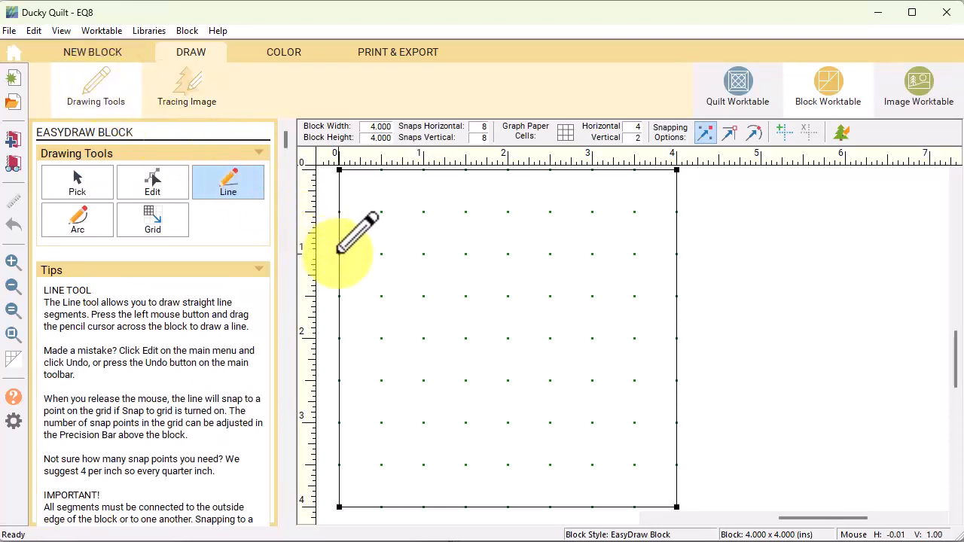
# - Draw a full-width horizontal line 1 inch below the block's top edge, and vertical lines from it to the bottom edge at 0.5 and 3.5 inches
pyautogui.moveTo(339, 254); pyautogui.dragTo(676, 254)
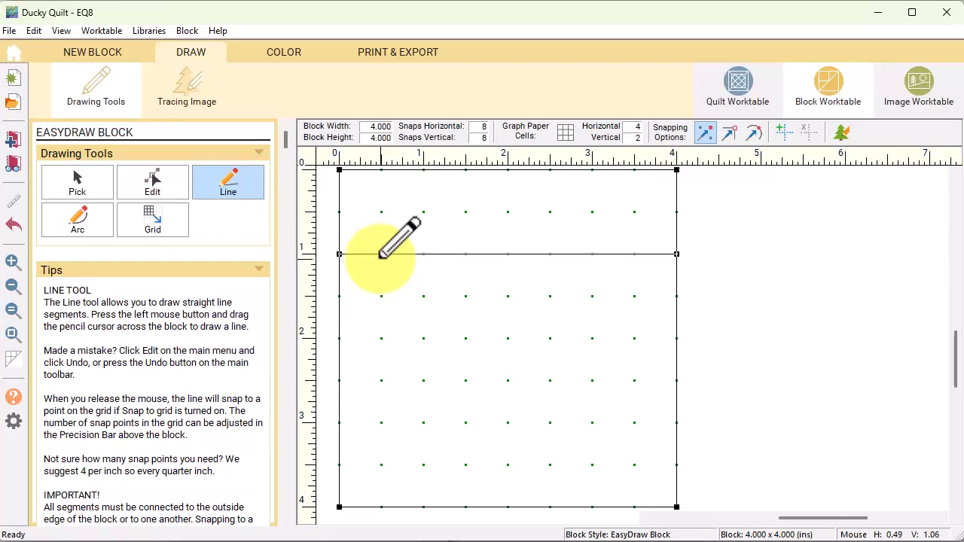
pyautogui.moveTo(382, 254)
pyautogui.mouseDown()
pyautogui.moveTo(373, 452)
pyautogui.moveTo(382, 506)
pyautogui.mouseUp()
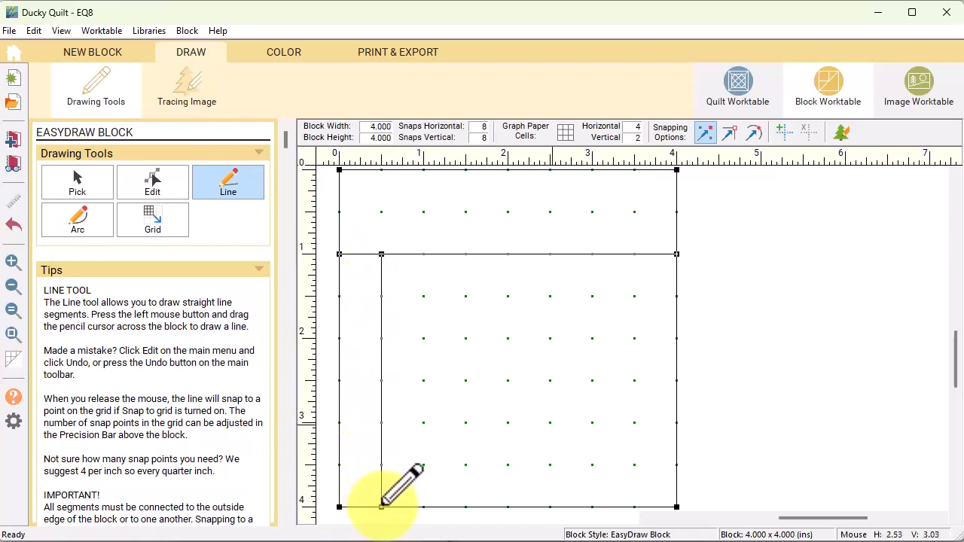
pyautogui.moveTo(634, 255); pyautogui.dragTo(635, 505)
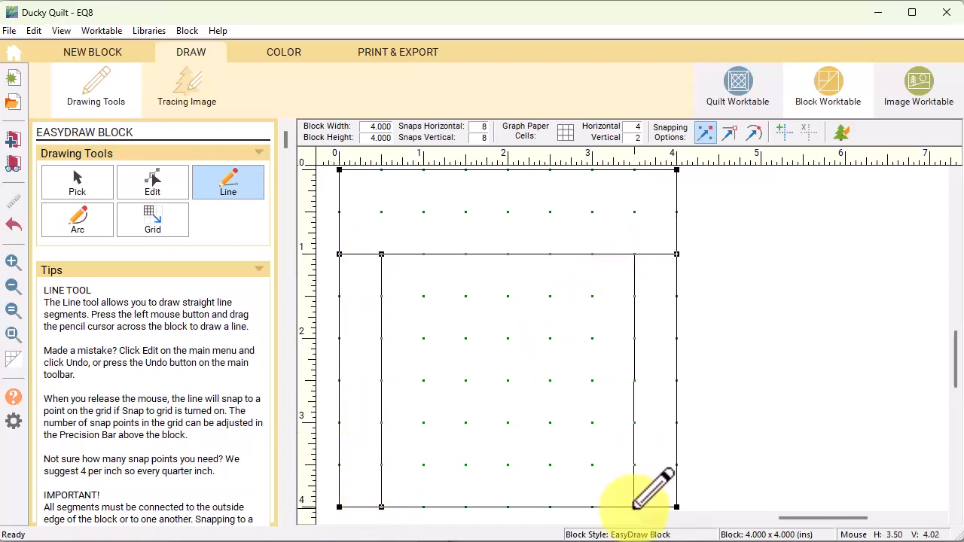
# - Paint the top strip and both side strips with the white fabric, leaving the center square uncolored, and add the block to the Sketchbook
pyautogui.click(285, 51)
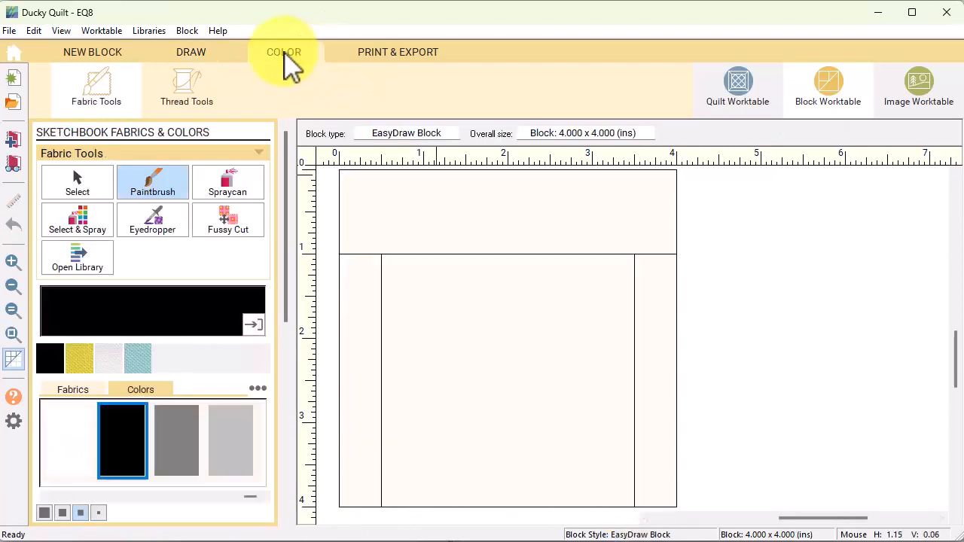
pyautogui.click(117, 366)
pyautogui.click(360, 280)
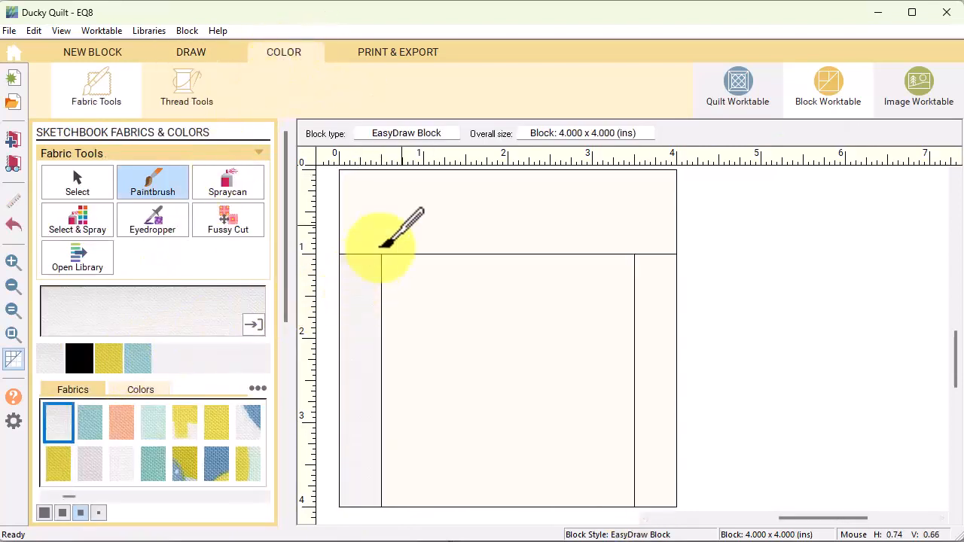
pyautogui.click(382, 245)
pyautogui.click(652, 276)
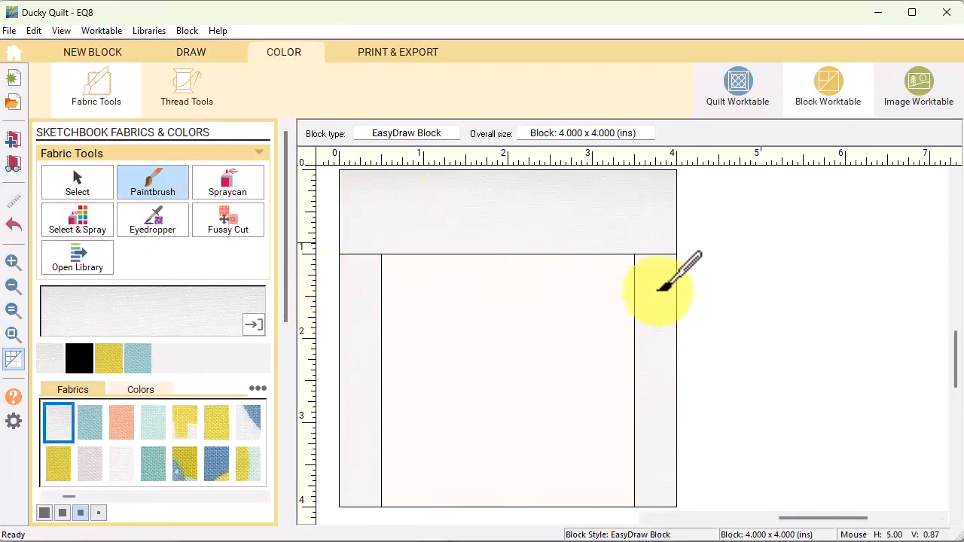
pyautogui.click(16, 140)
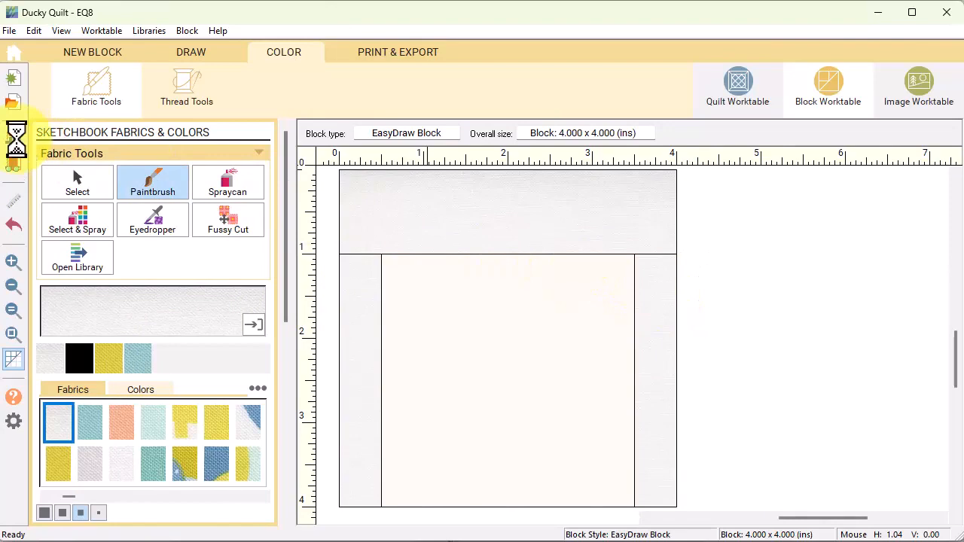
# - Set up a Serendipity Merge Blocks combination with the new frame block as background and the duck block with eye and beak merged into it
pyautogui.click(96, 56)
pyautogui.click(368, 88)
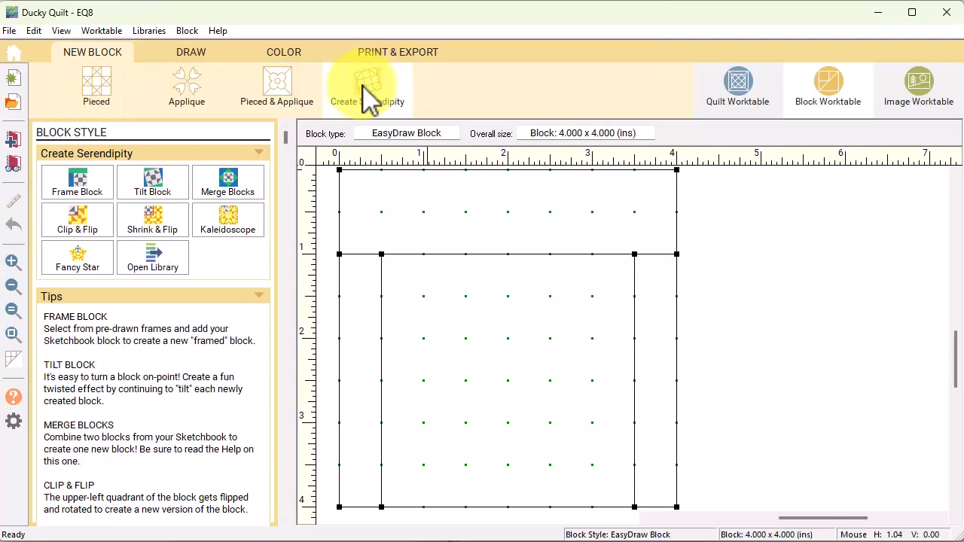
pyautogui.click(228, 189)
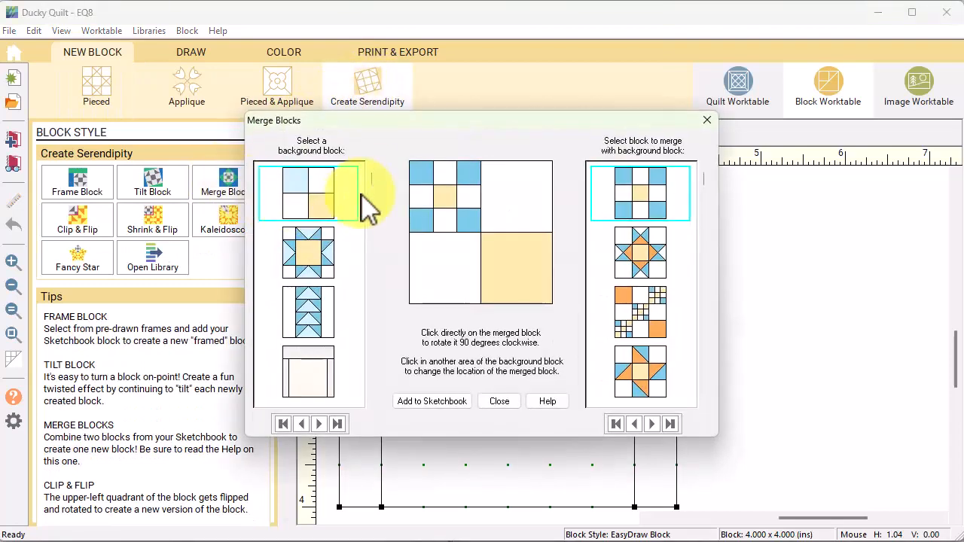
pyautogui.click(312, 379)
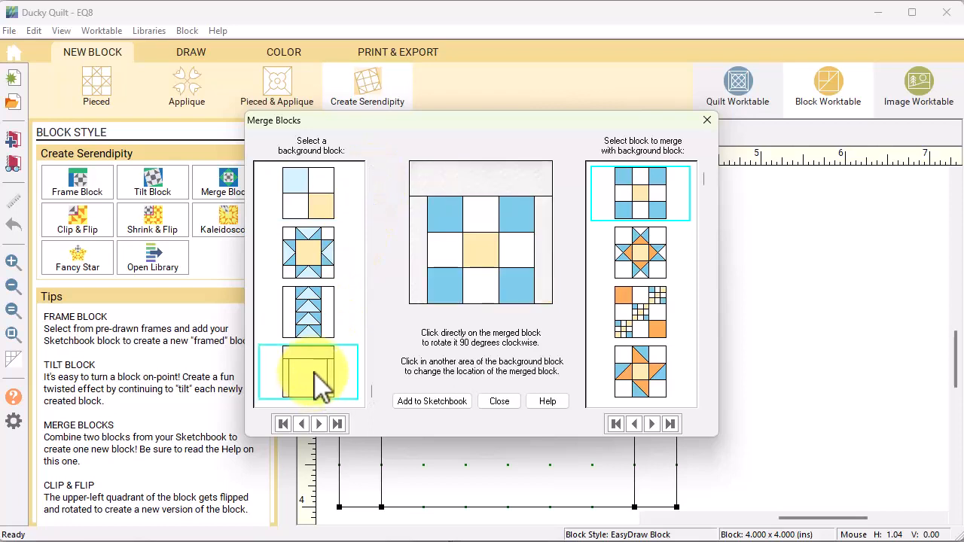
pyautogui.moveTo(703, 180); pyautogui.dragTo(694, 364)
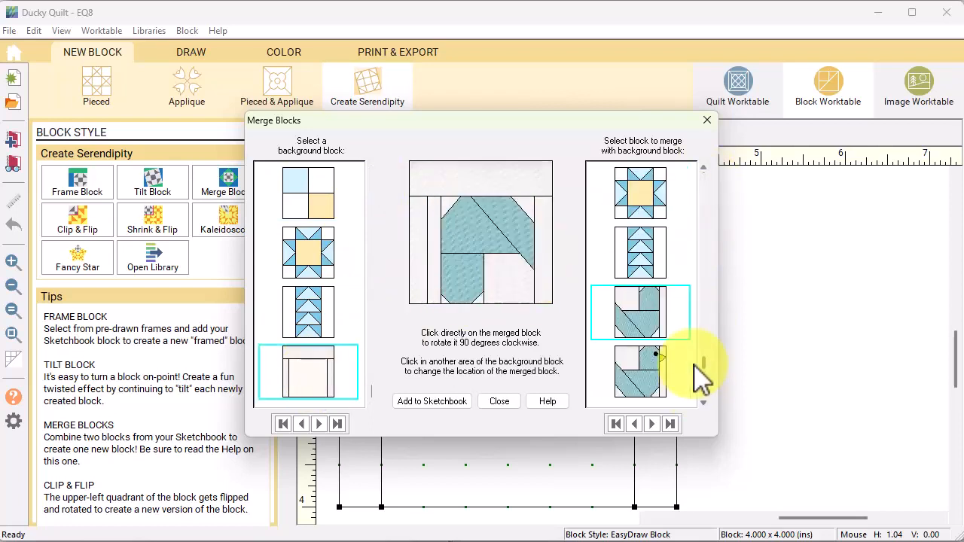
pyautogui.click(652, 425)
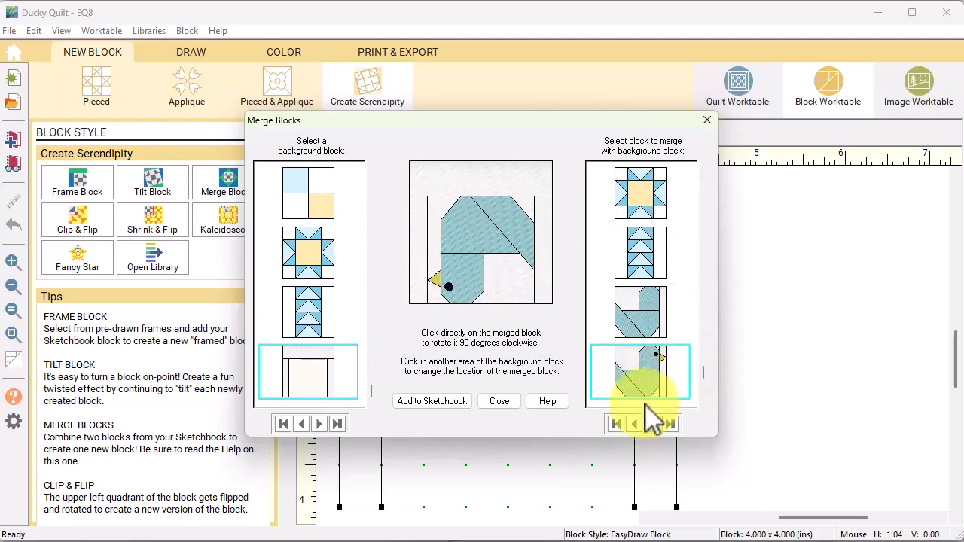
# - Rotate the merged duck until it stands upright facing right, and add the merged block to the Sketchbook
pyautogui.click(486, 256)
pyautogui.click(486, 256)
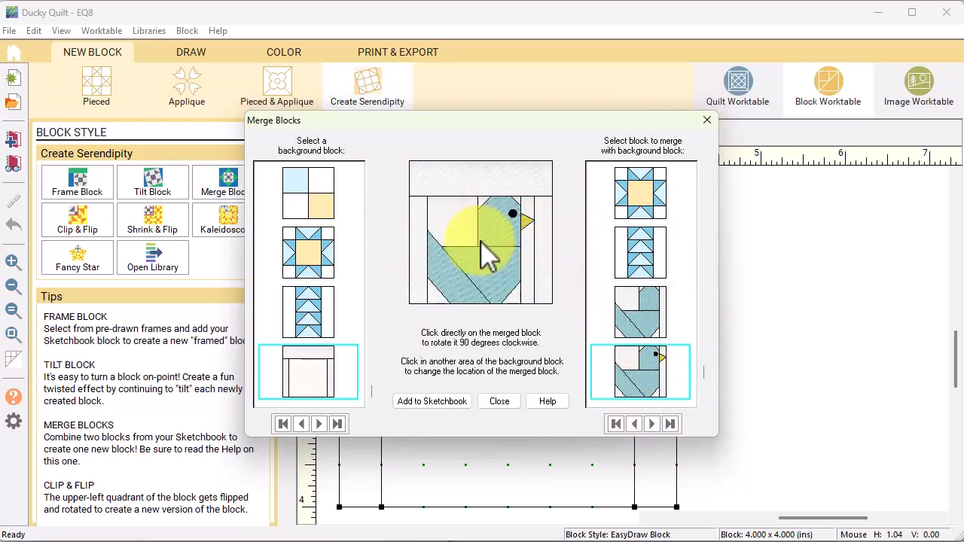
pyautogui.click(452, 402)
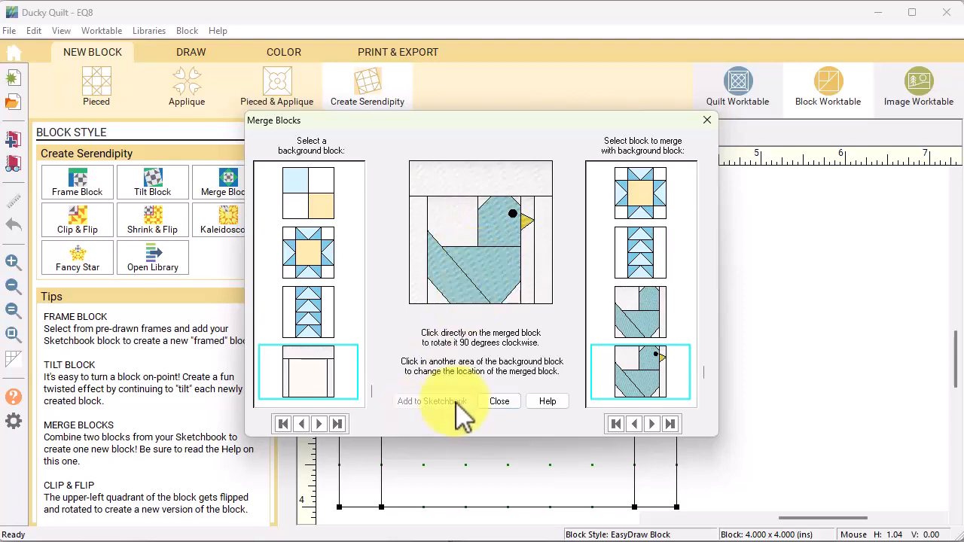
pyautogui.click(499, 402)
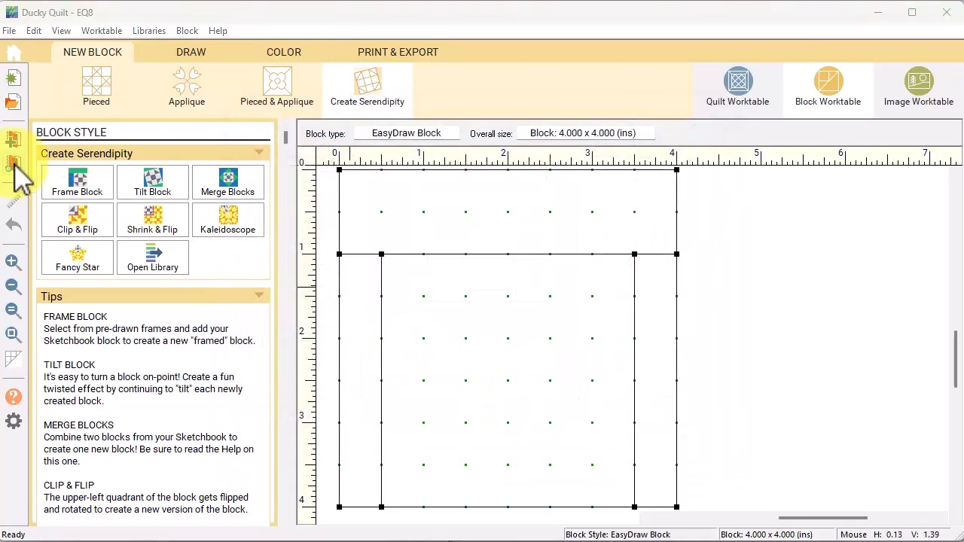
# - Open the newly merged small duck block from the Project Sketchbook for editing on the Block Worktable
pyautogui.click(14, 165)
pyautogui.click(219, 172)
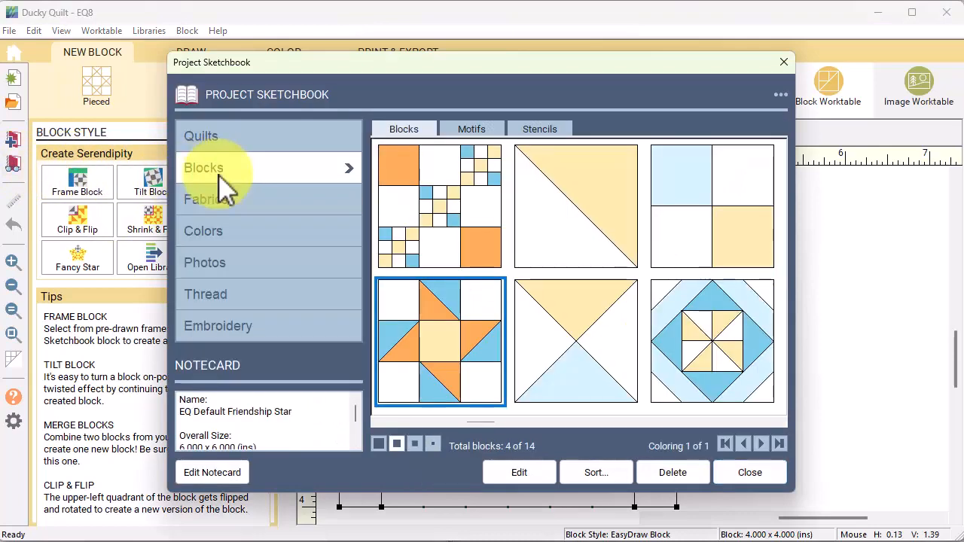
pyautogui.moveTo(479, 423); pyautogui.dragTo(752, 422)
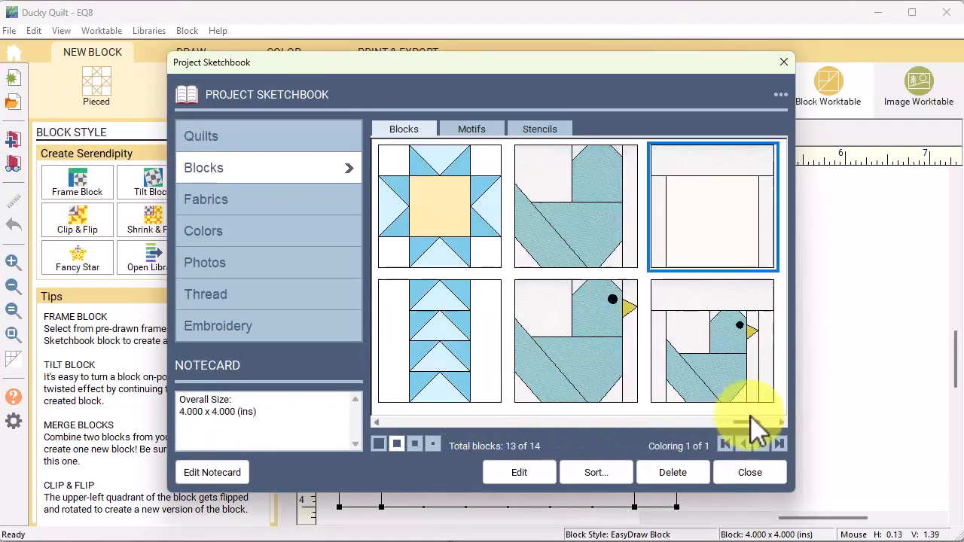
pyautogui.click(750, 399)
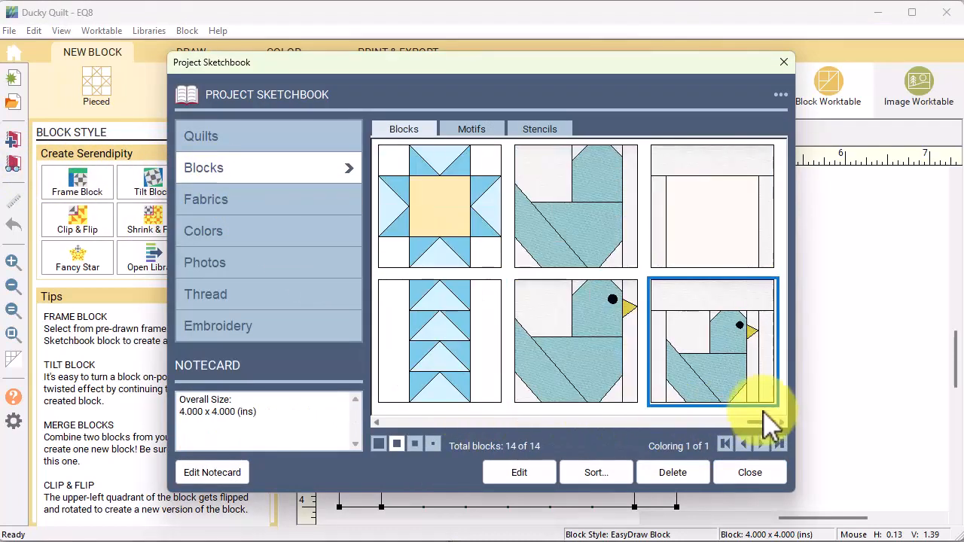
pyautogui.click(544, 464)
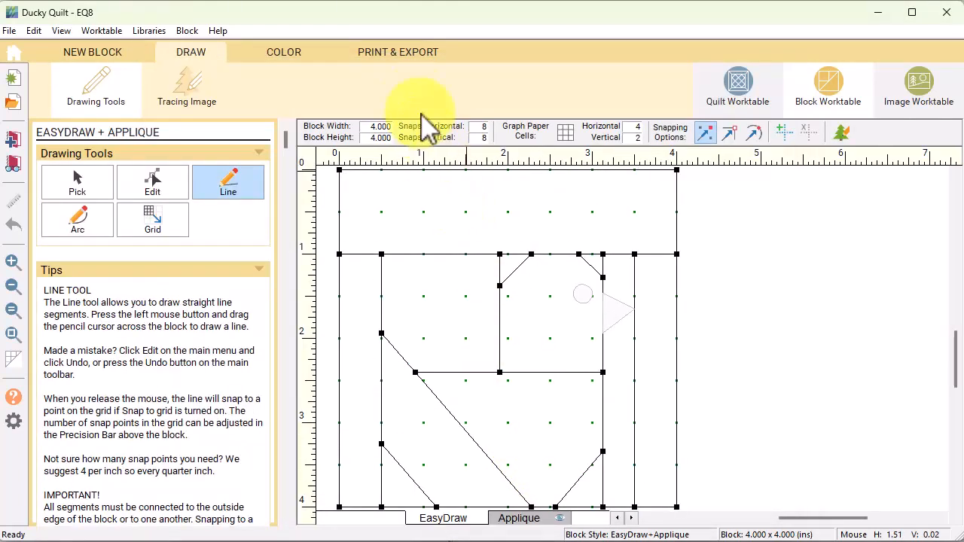
# - Start over the foundation pattern sectioning for the merged block, with sectioning and numbering done without EQ's help
pyautogui.click(398, 55)
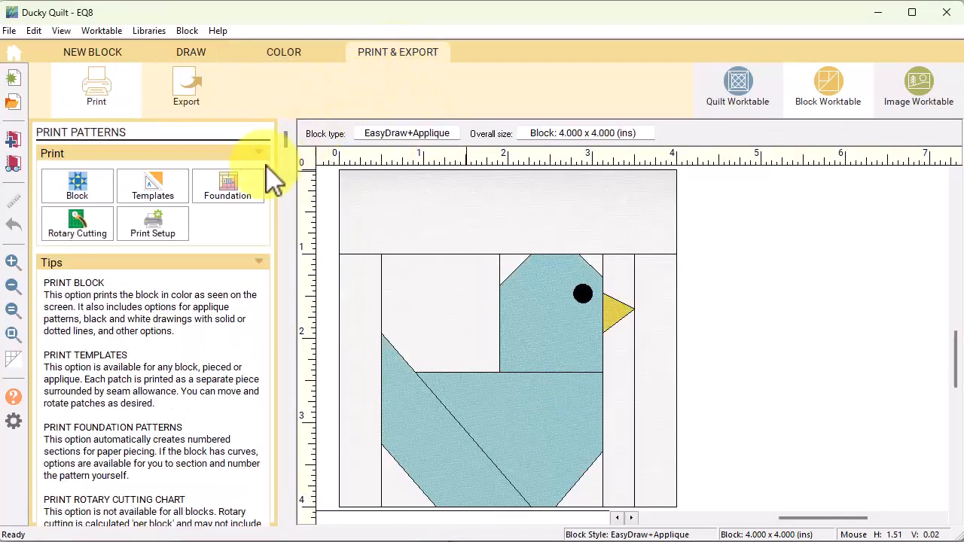
pyautogui.click(243, 200)
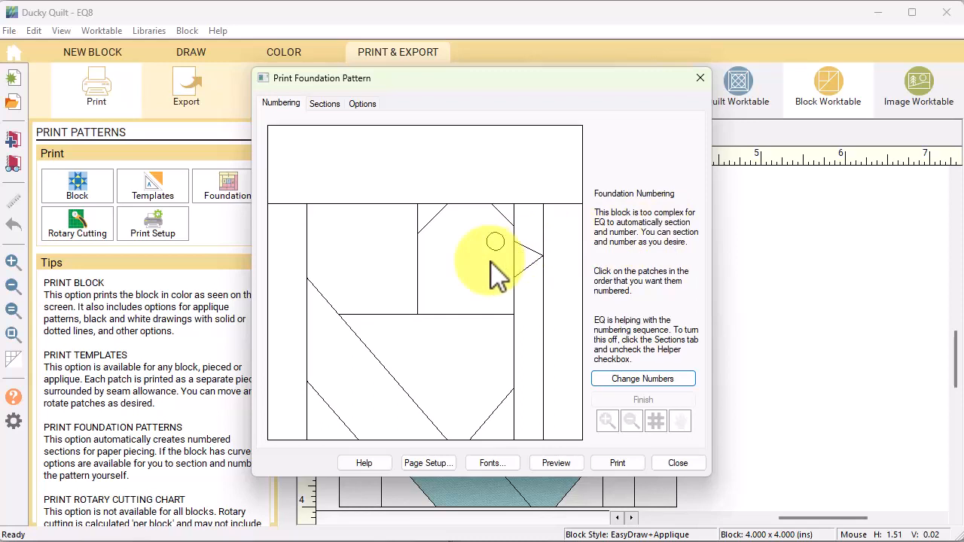
pyautogui.click(328, 105)
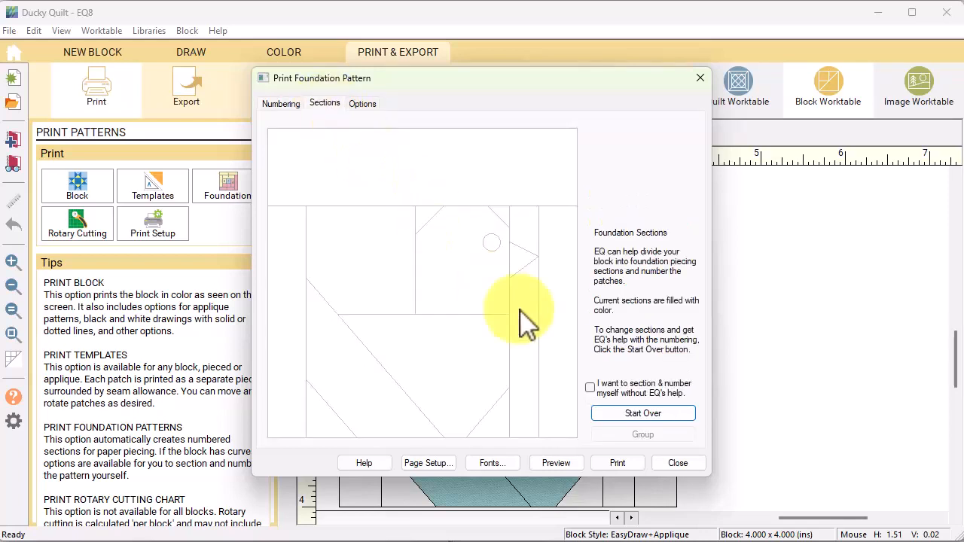
pyautogui.click(592, 388)
pyautogui.click(644, 414)
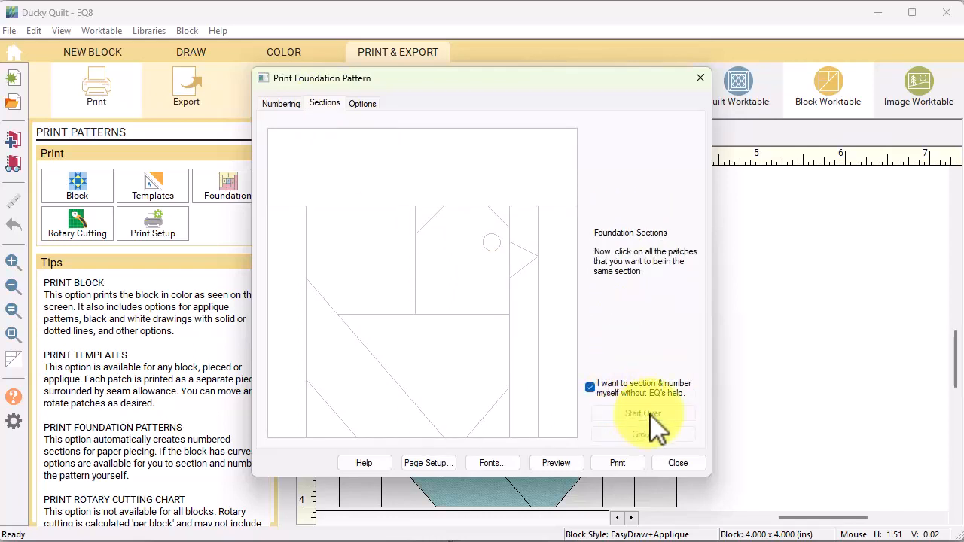
# - Group all of the block's patches, from the duck's head and body out to the frame strips, into one foundation section
pyautogui.click(465, 287)
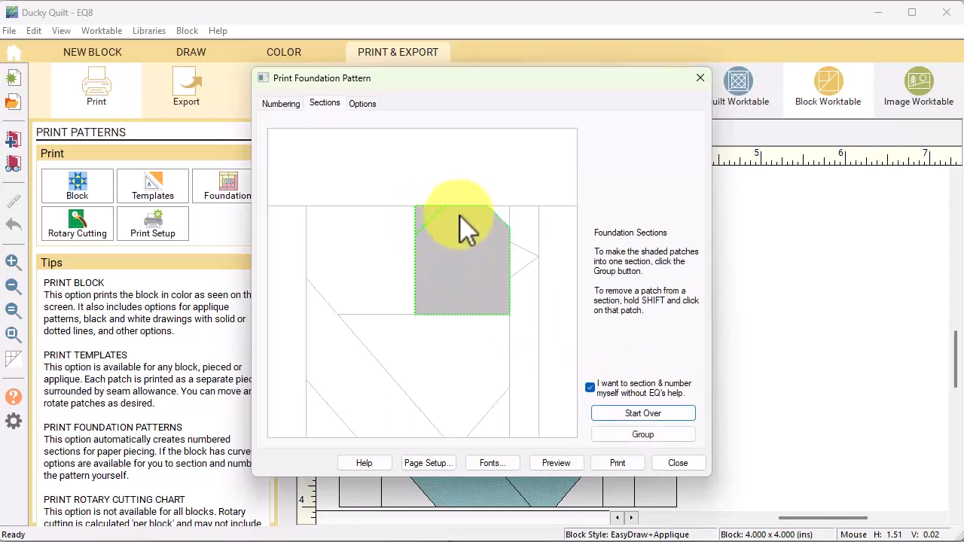
pyautogui.click(501, 212)
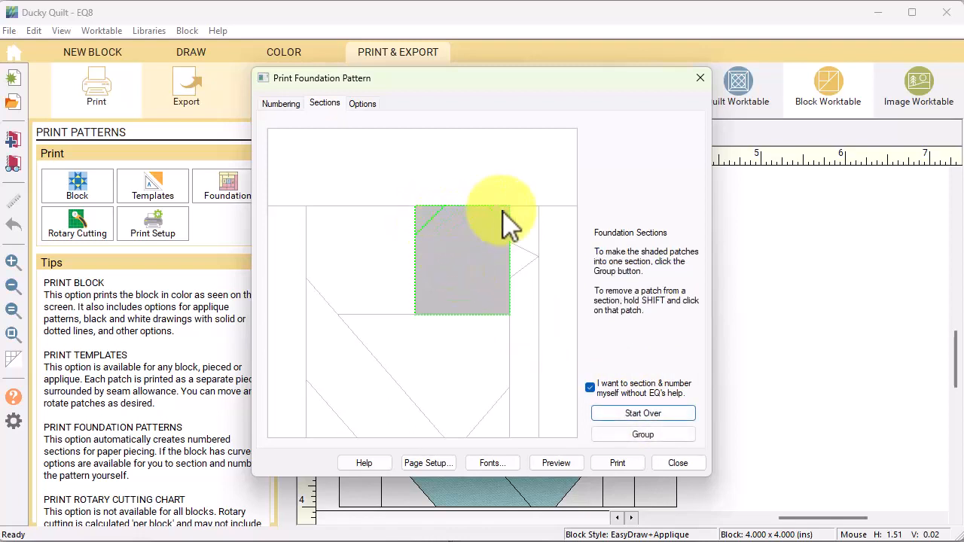
pyautogui.click(387, 259)
pyautogui.click(431, 355)
pyautogui.click(325, 428)
pyautogui.click(493, 418)
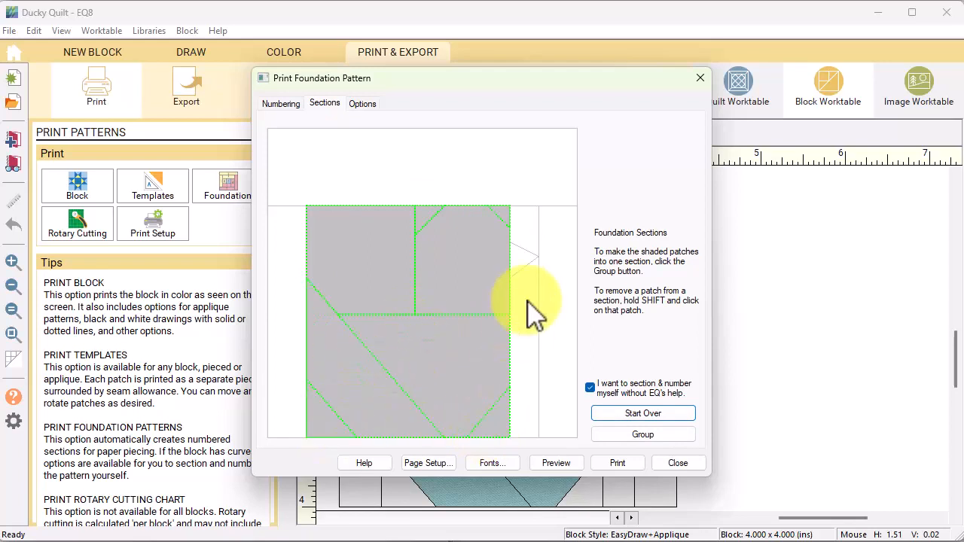
pyautogui.click(527, 302)
pyautogui.click(559, 303)
pyautogui.click(294, 283)
pyautogui.click(452, 189)
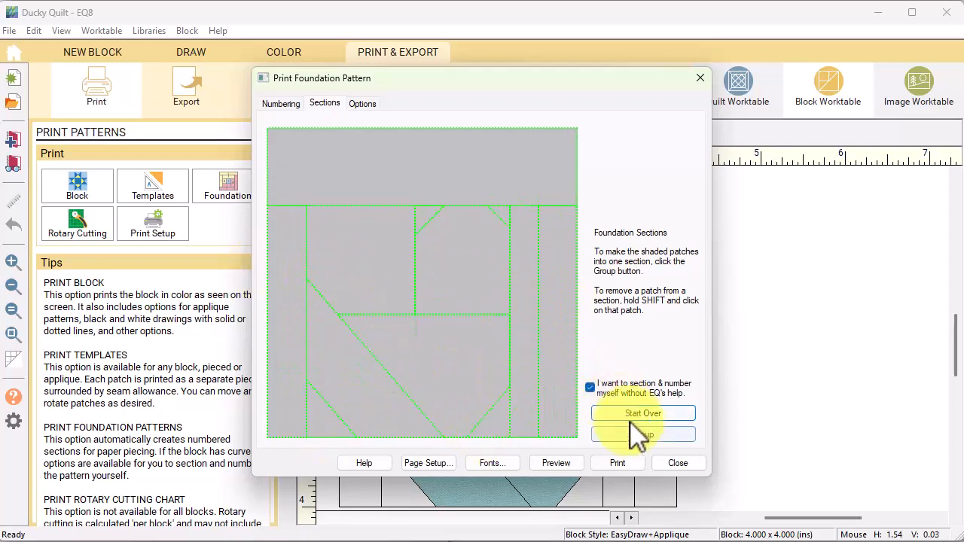
pyautogui.click(639, 437)
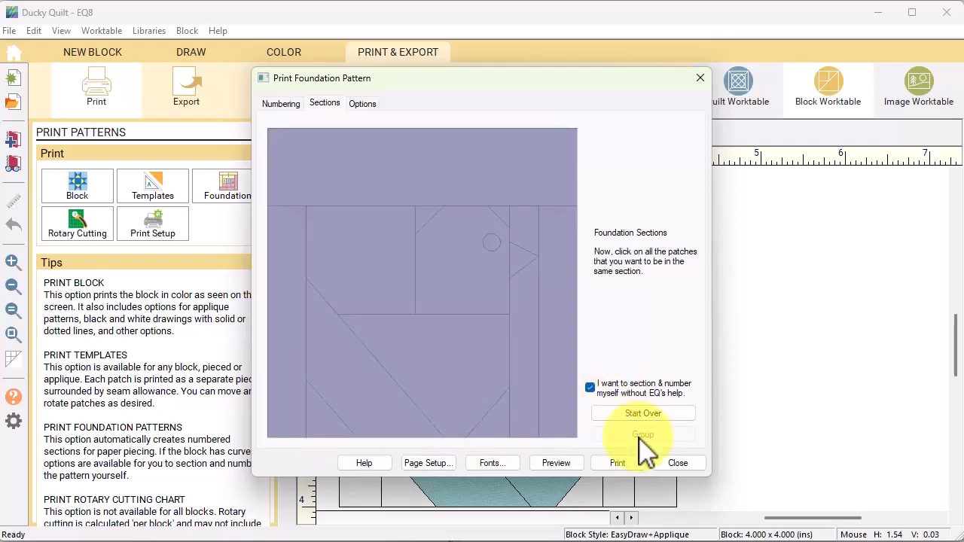
# - Number the patches A1 to A12: head, its two corners, back background, body, tail, lower corners, beak-side strip, then right, left and top frame strips
pyautogui.click(282, 104)
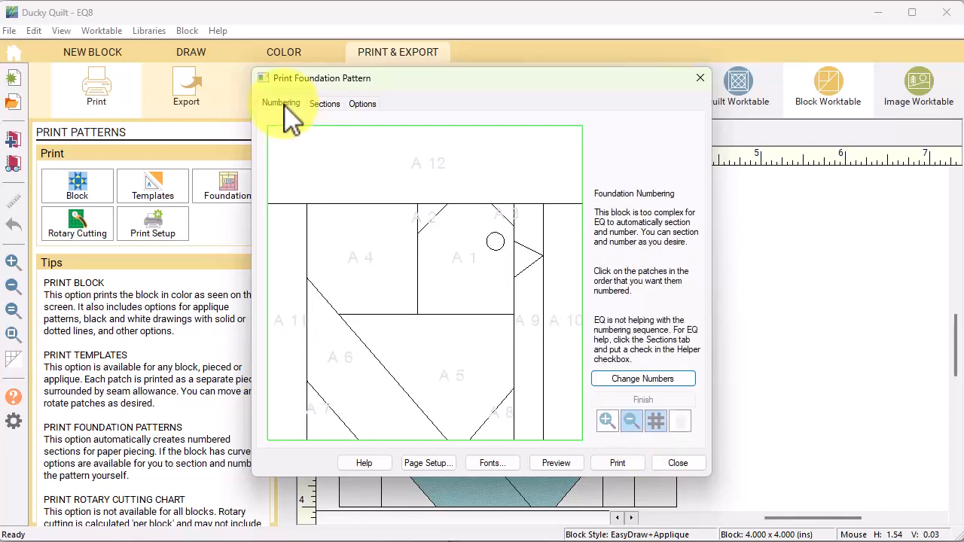
pyautogui.click(458, 250)
pyautogui.click(427, 210)
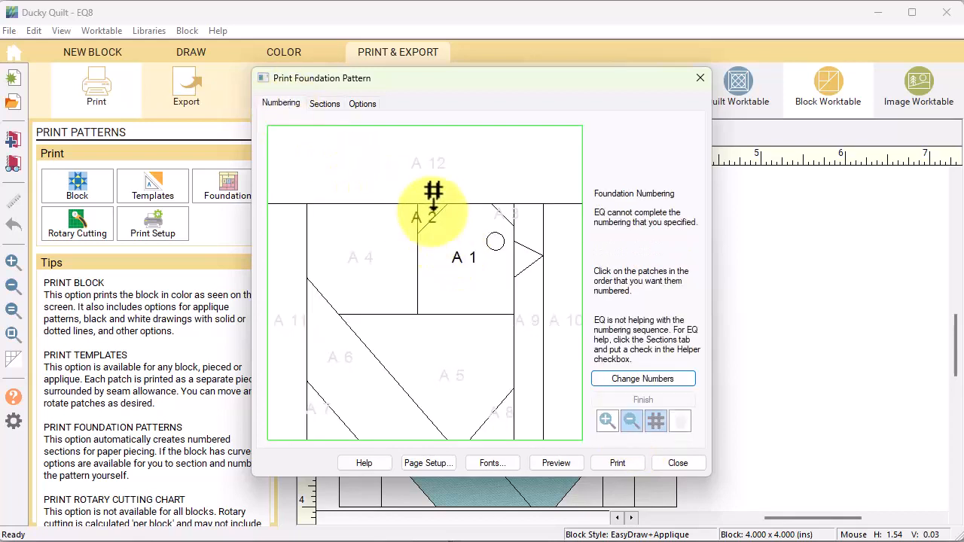
pyautogui.click(510, 212)
pyautogui.click(386, 230)
pyautogui.click(431, 339)
pyautogui.click(357, 361)
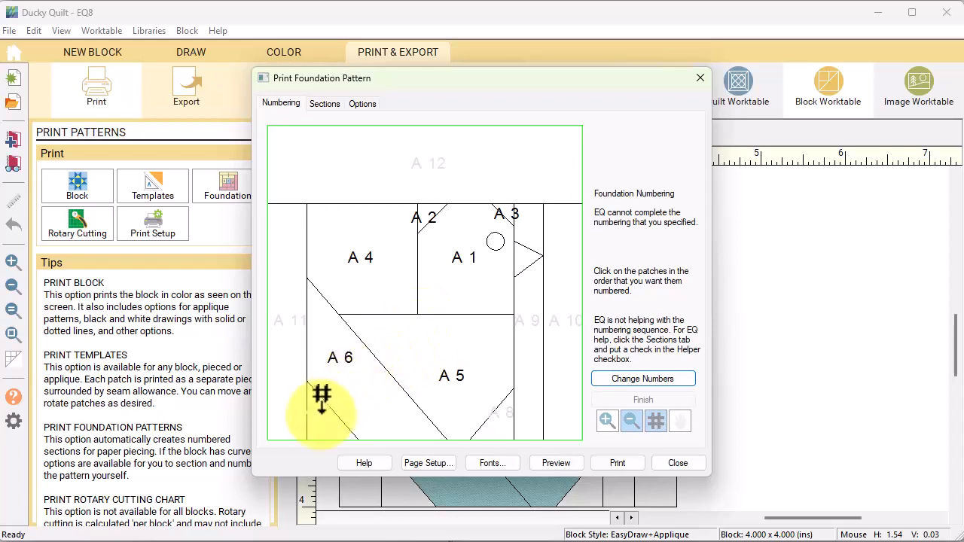
pyautogui.click(321, 399)
pyautogui.click(500, 396)
pyautogui.click(529, 325)
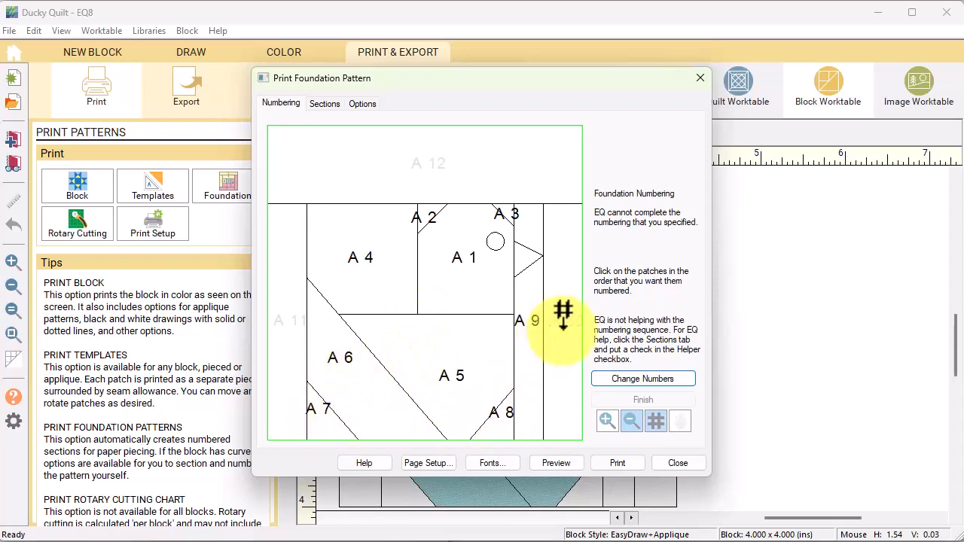
pyautogui.click(564, 316)
pyautogui.click(279, 308)
pyautogui.click(423, 174)
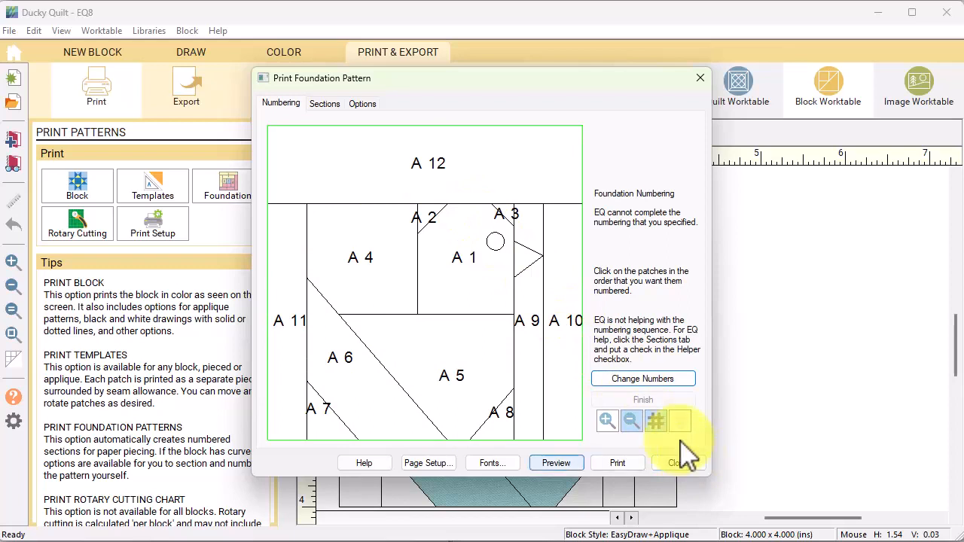
# - Name the foundation pattern Baby Duck in the print options and preview the printout
pyautogui.click(363, 104)
pyautogui.click(303, 129)
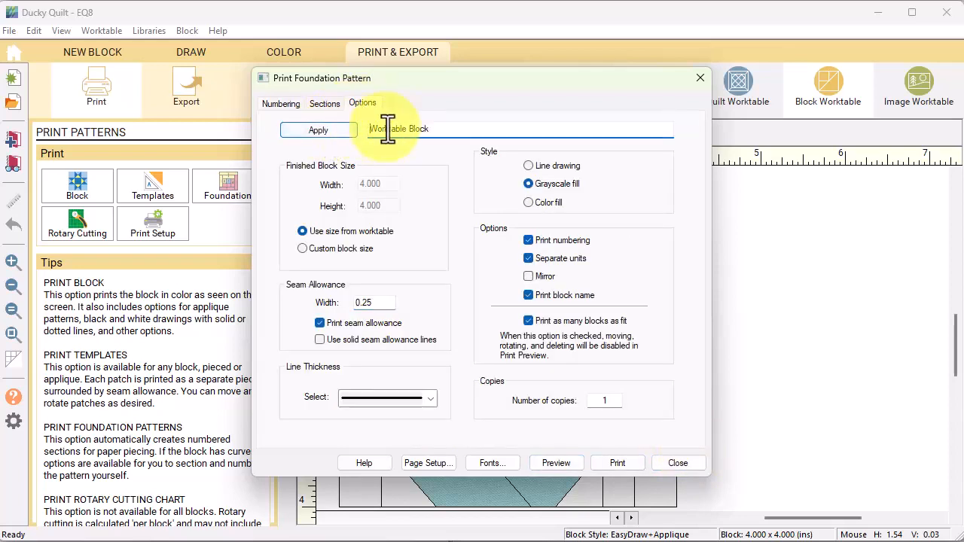
pyautogui.moveTo(436, 131); pyautogui.dragTo(366, 126)
pyautogui.write('Baby')
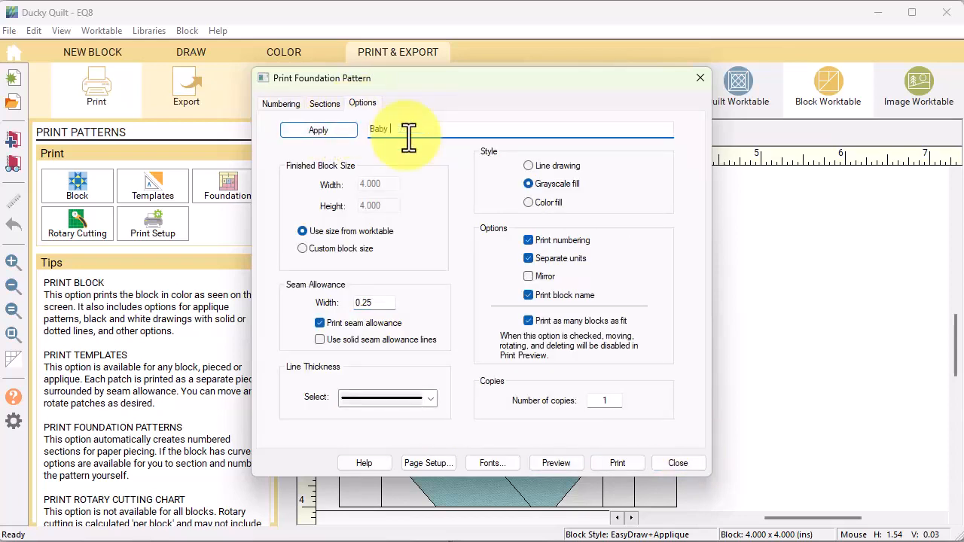
pyautogui.write(' Duck')
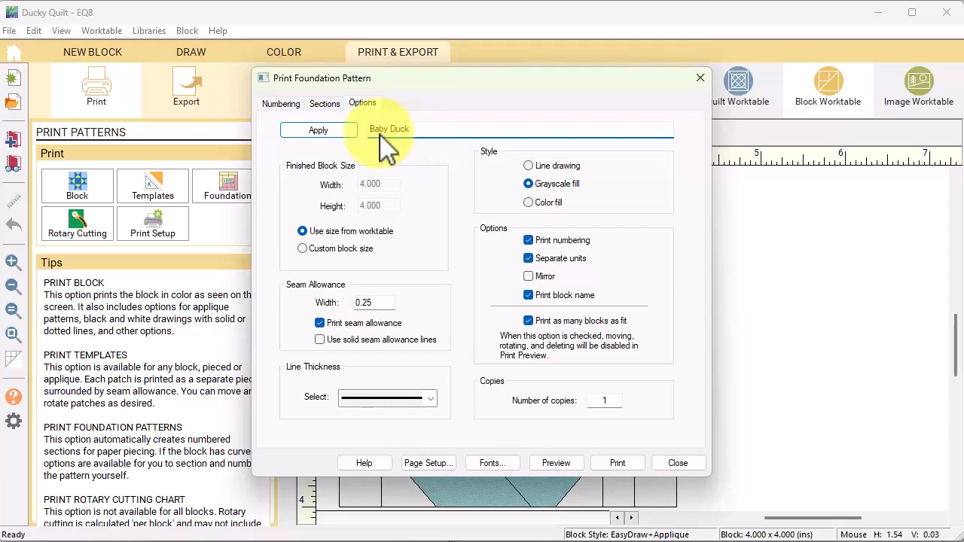
pyautogui.click(315, 130)
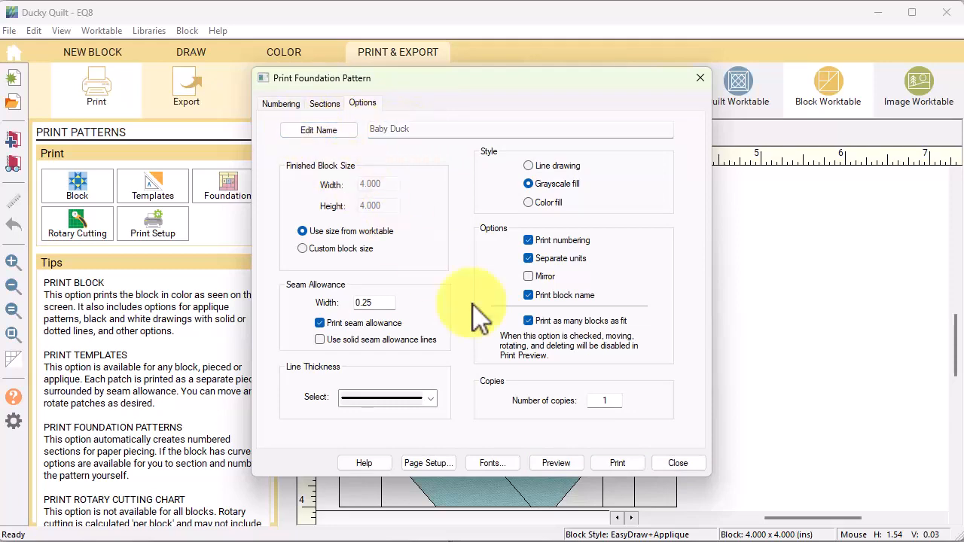
pyautogui.click(556, 463)
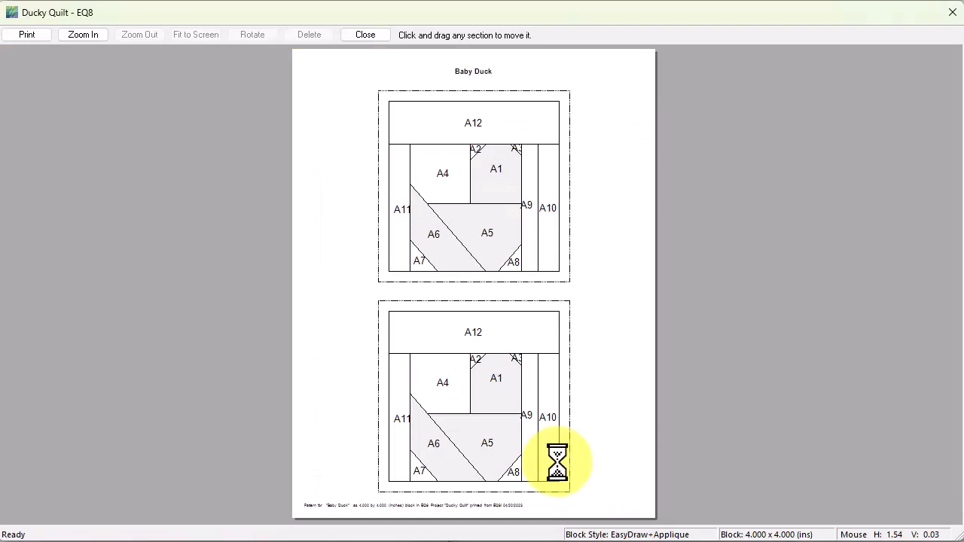